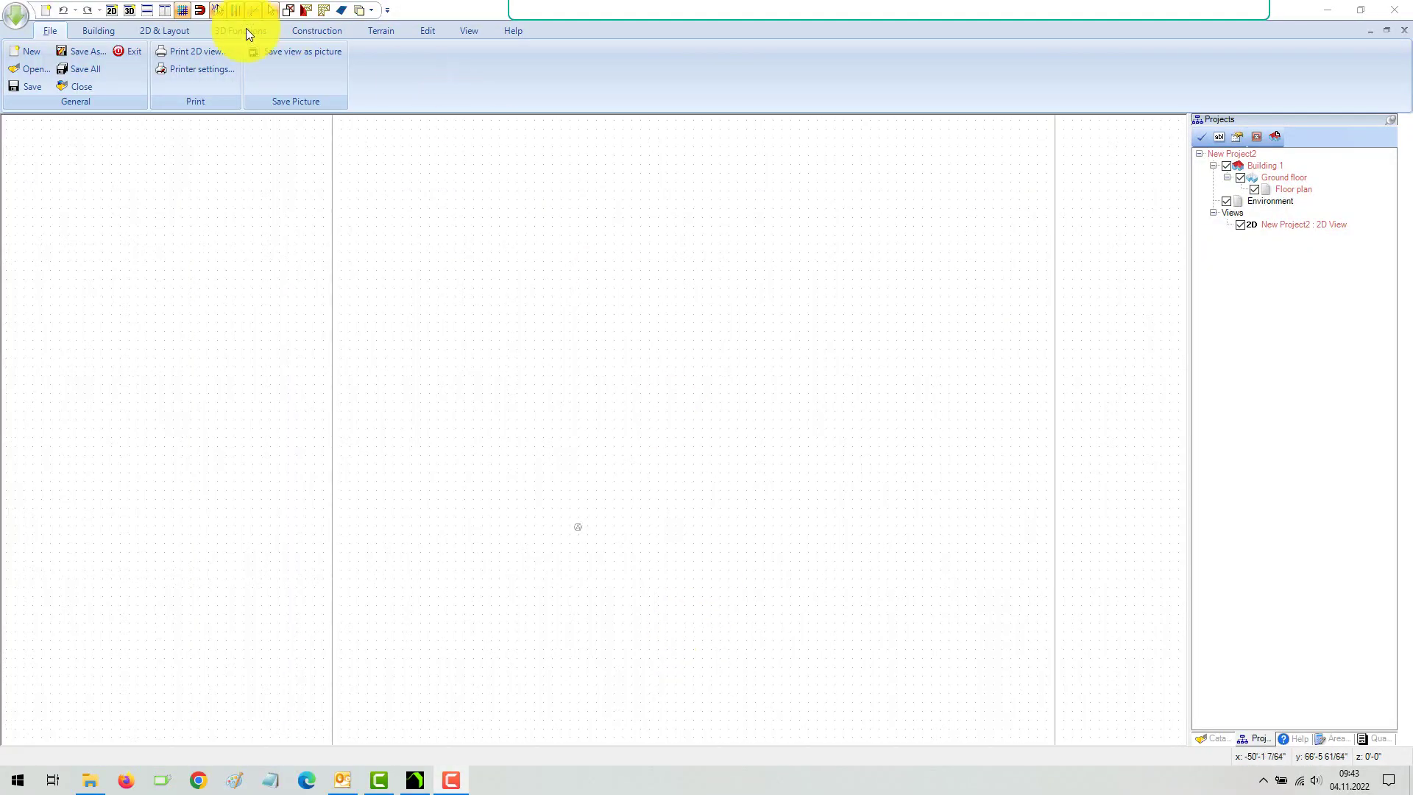
Start a two-point External Wall chain near the plan centre and open its options menu.
left_click(107, 31)
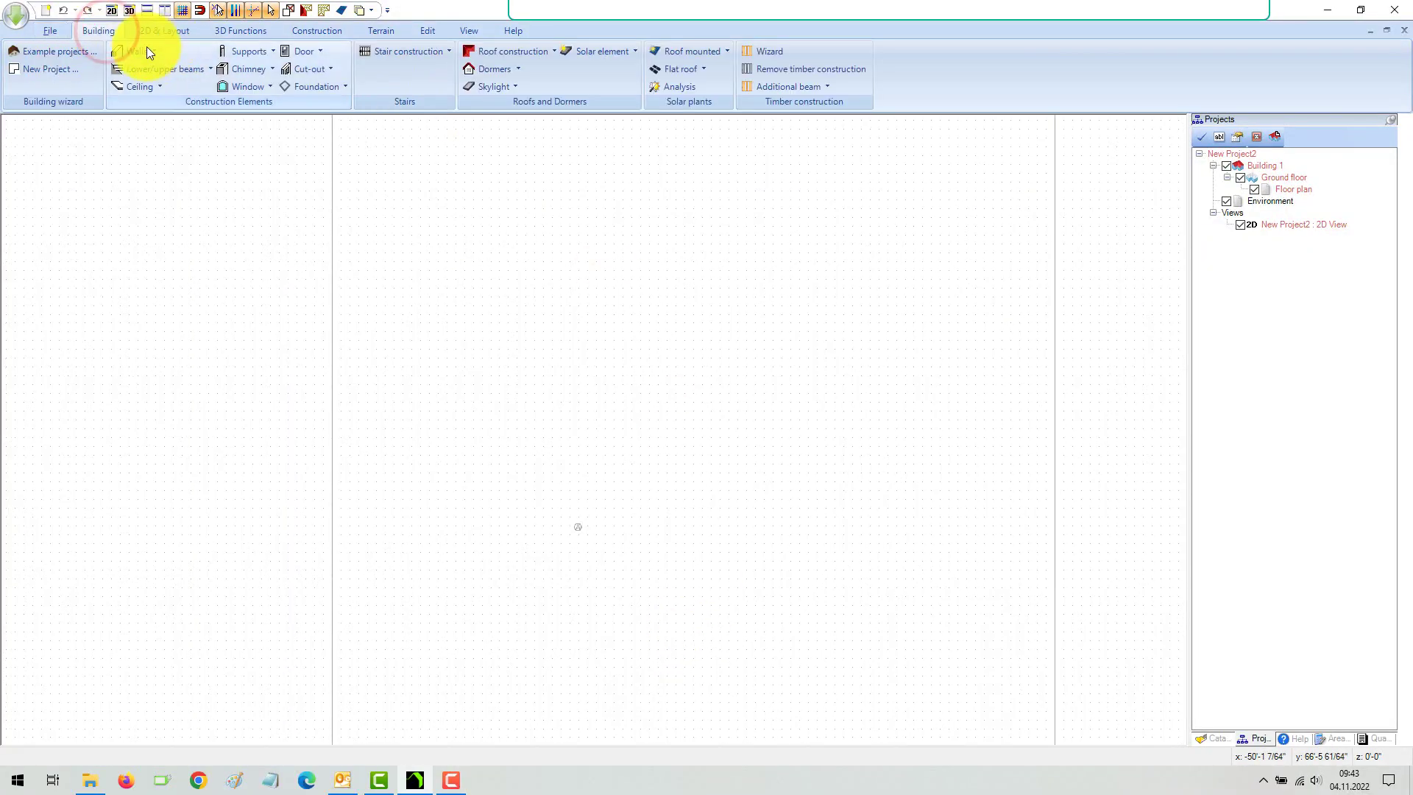
left_click(147, 51)
mouse_move(178, 67)
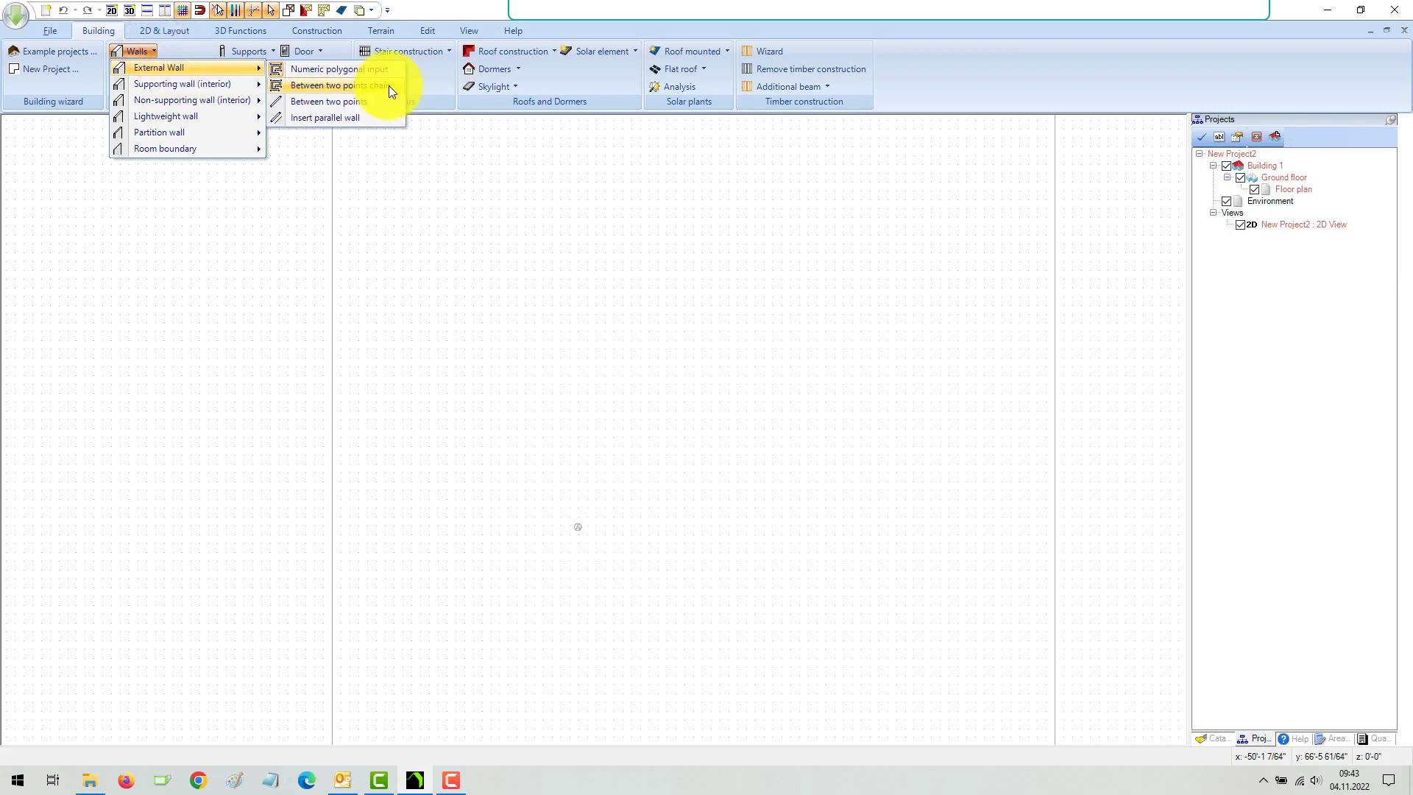
left_click(350, 84)
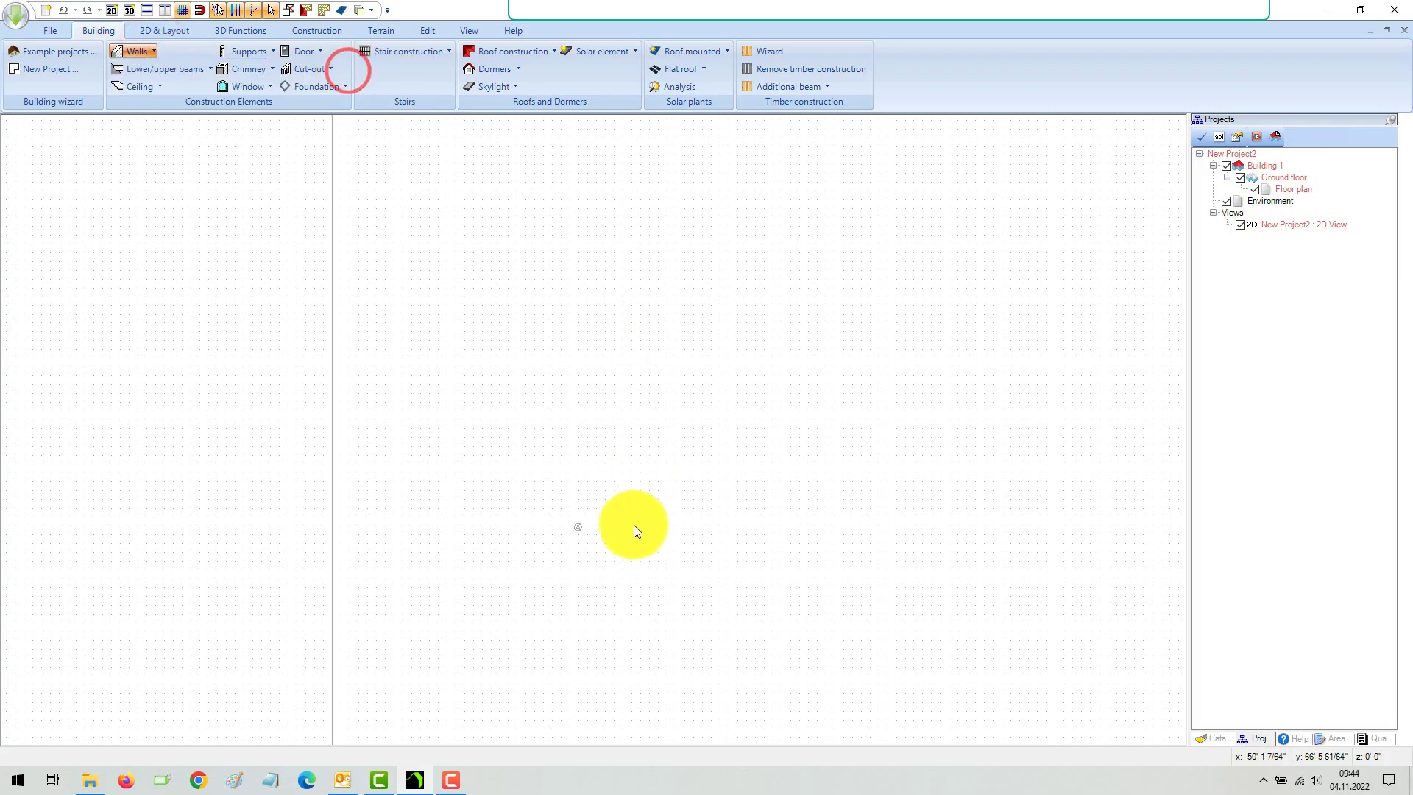
left_click(585, 517)
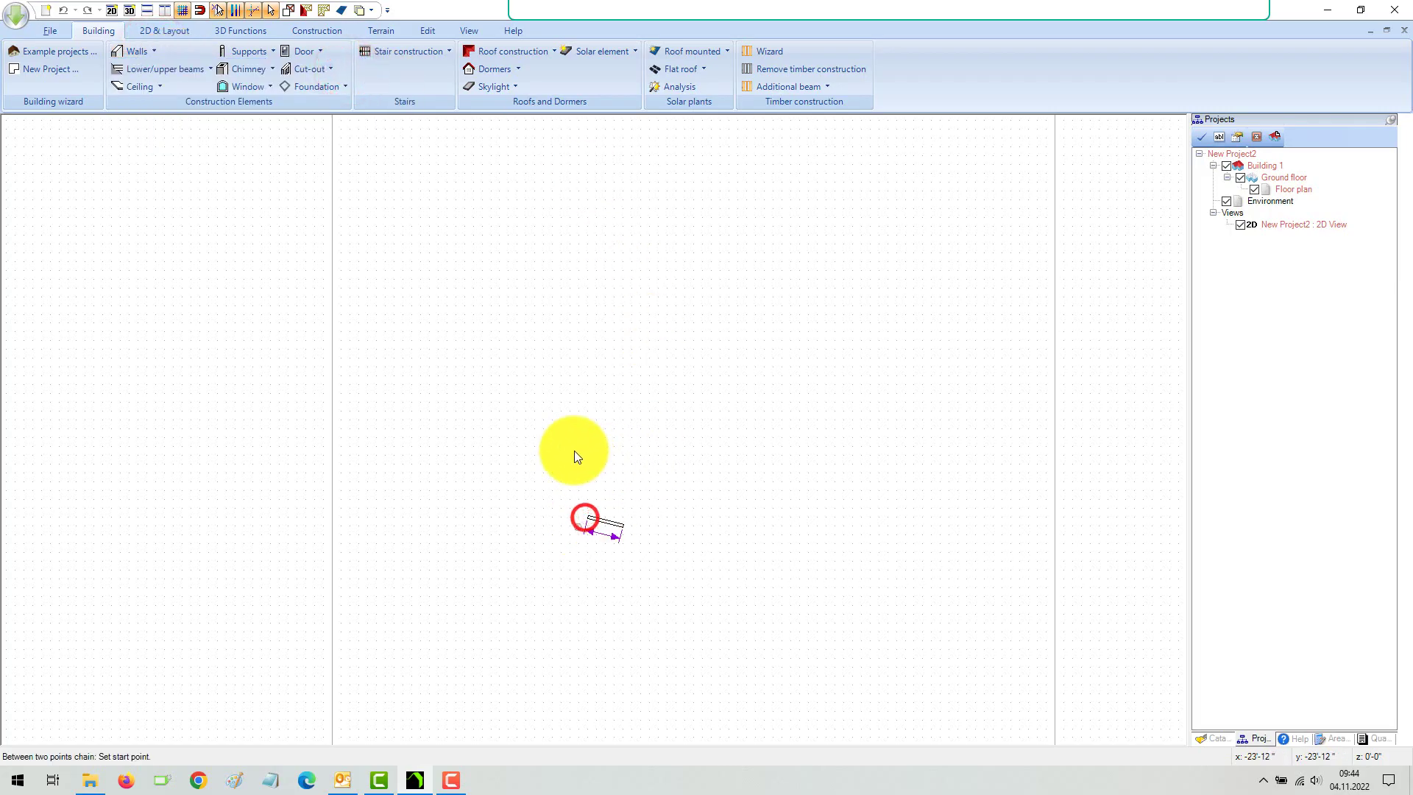
right_click(587, 430)
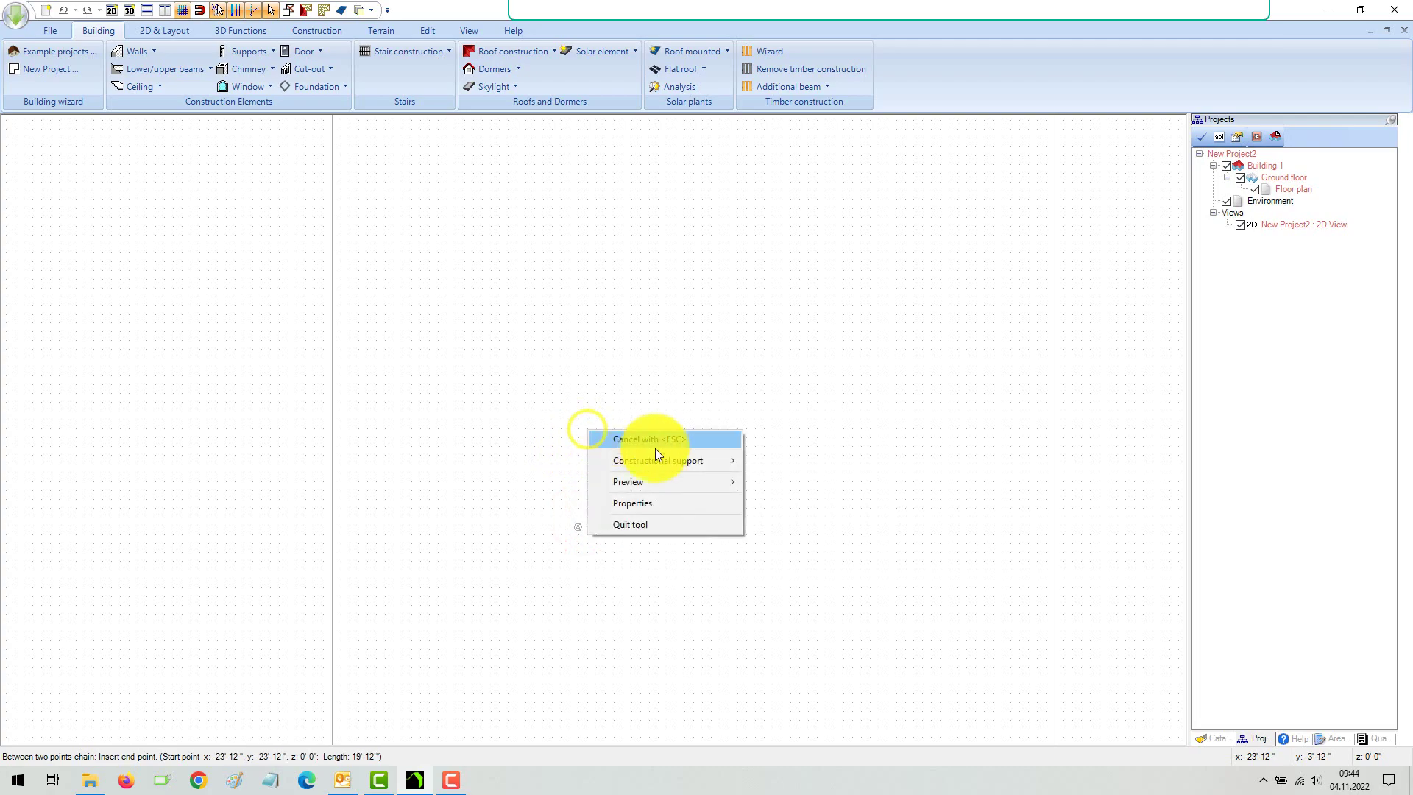
Add a new outer wall layer named Air with thickness 0'-5".
left_click(645, 502)
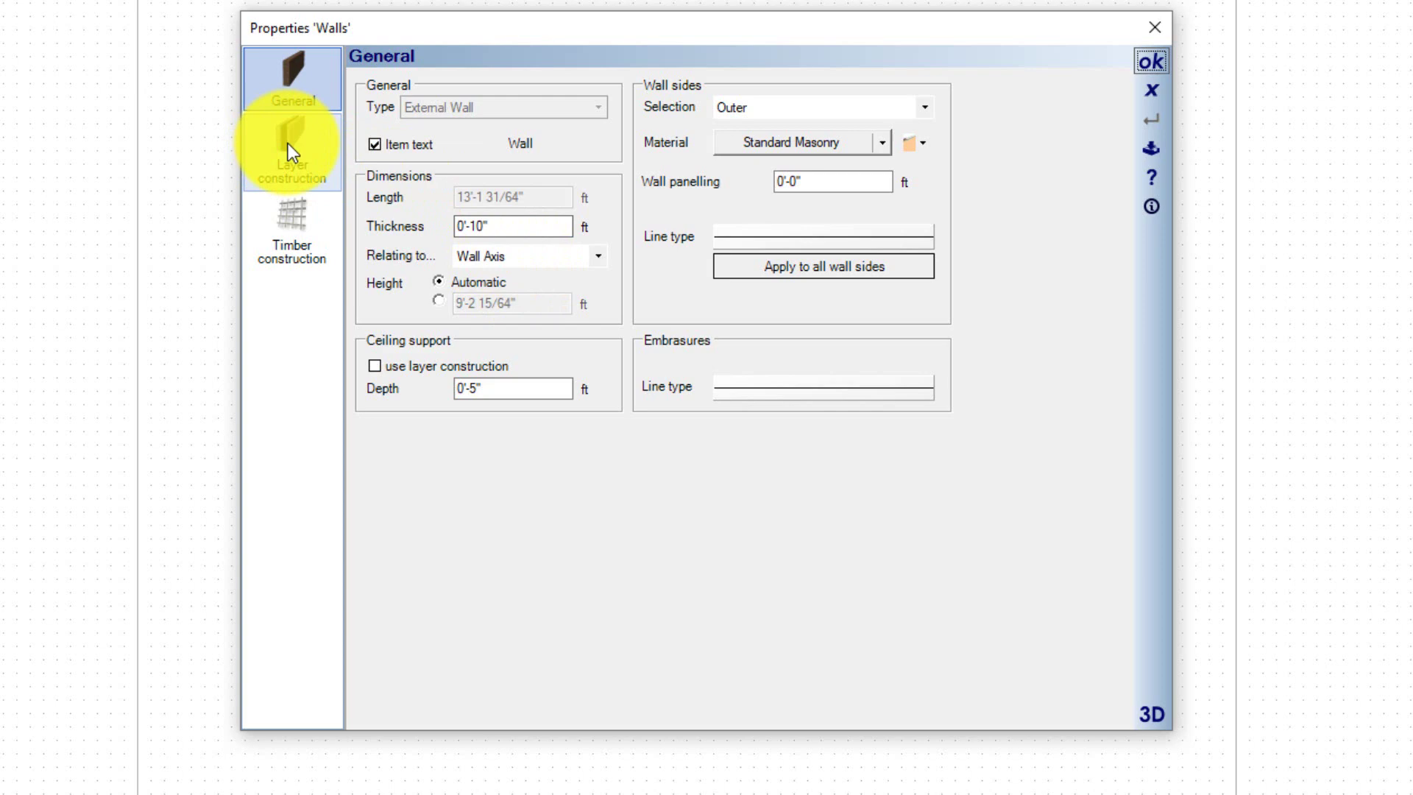
left_click(291, 156)
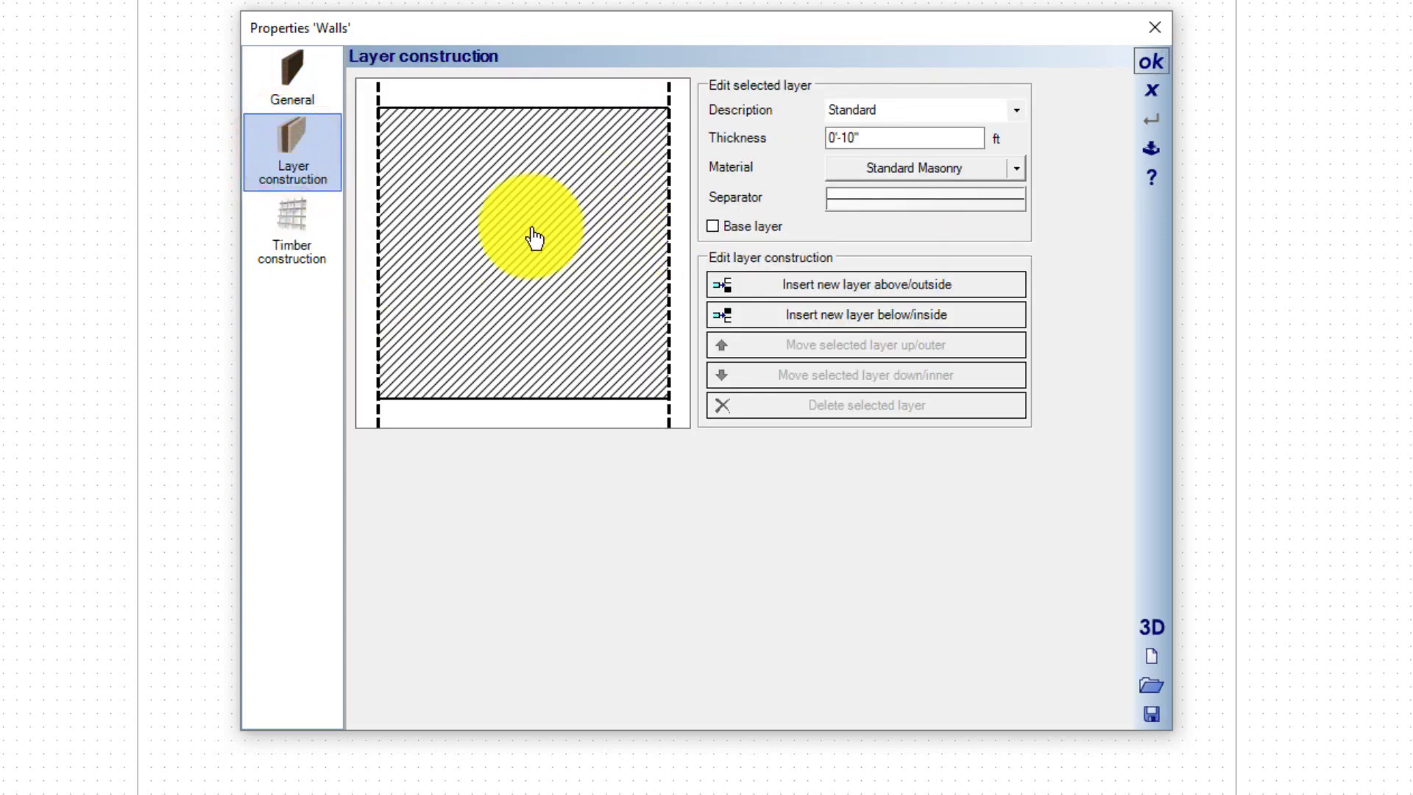
left_click(529, 226)
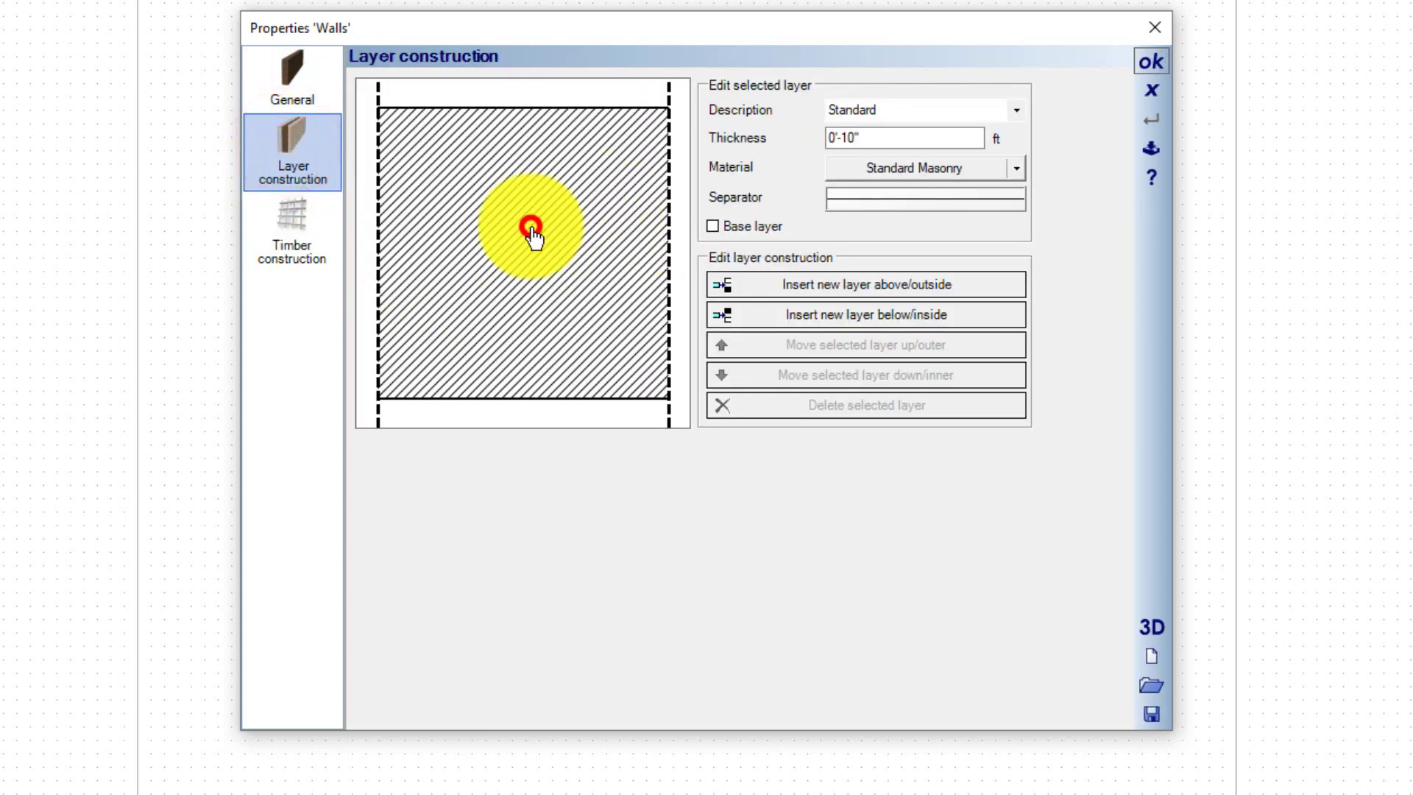
left_click(865, 286)
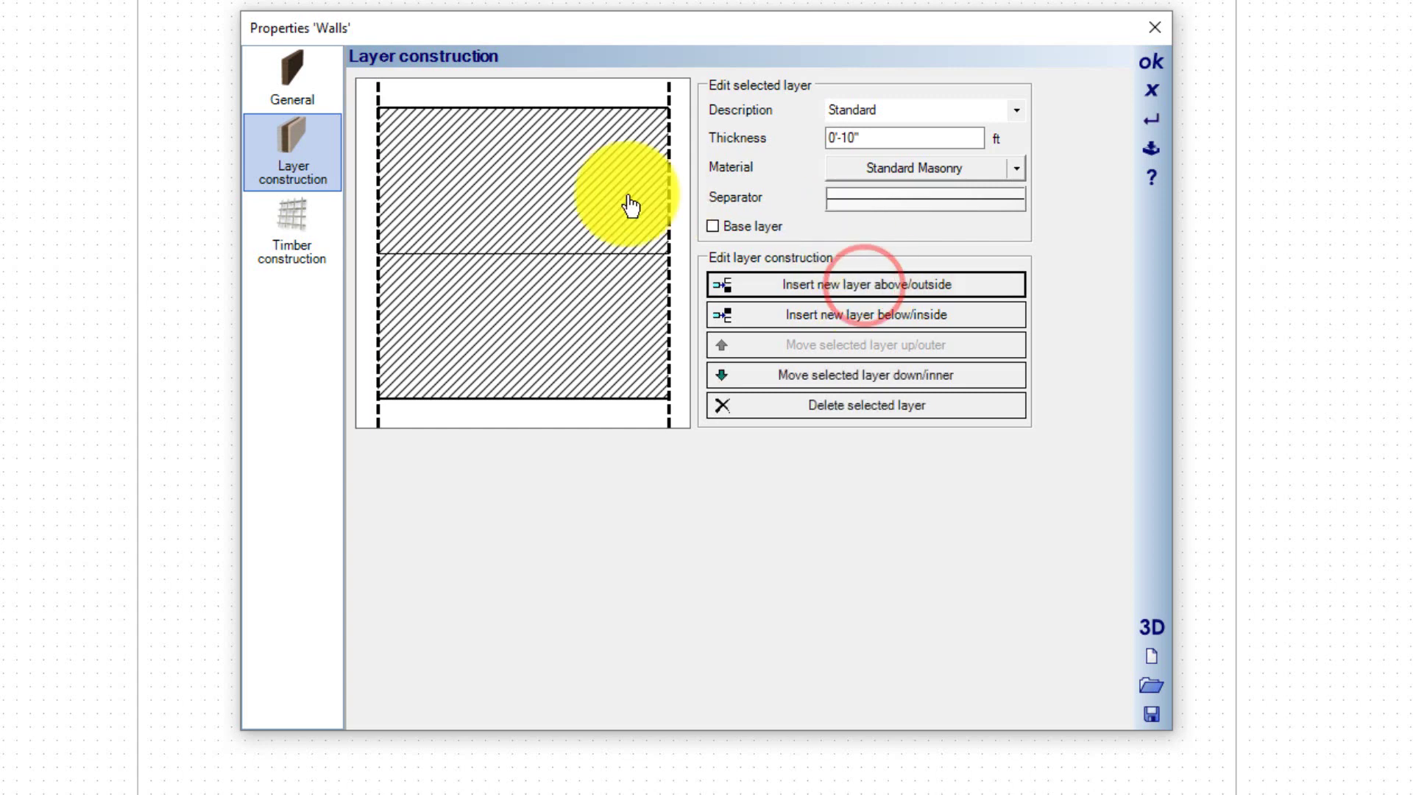
left_click(552, 193)
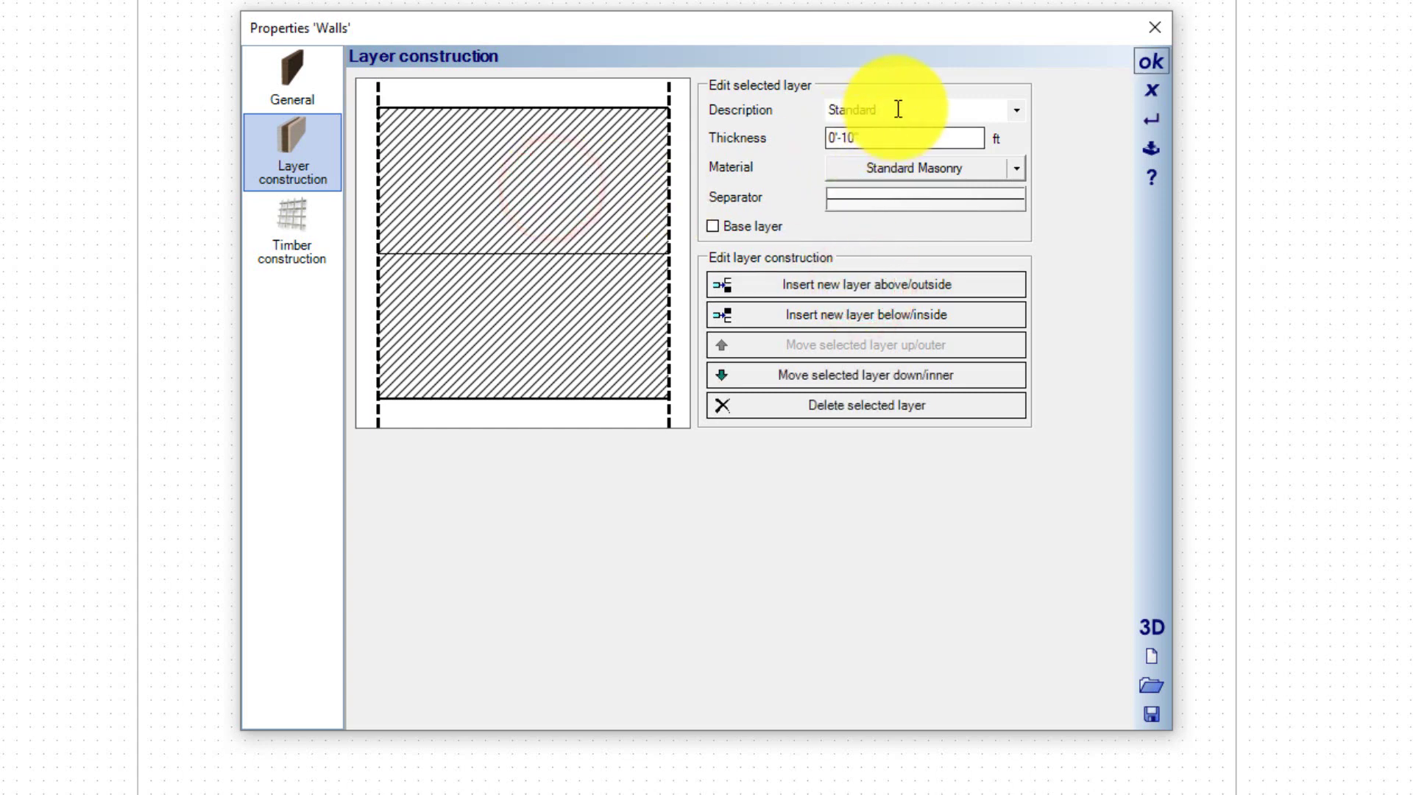
left_click_drag(896, 109, 796, 120)
type("Ai")
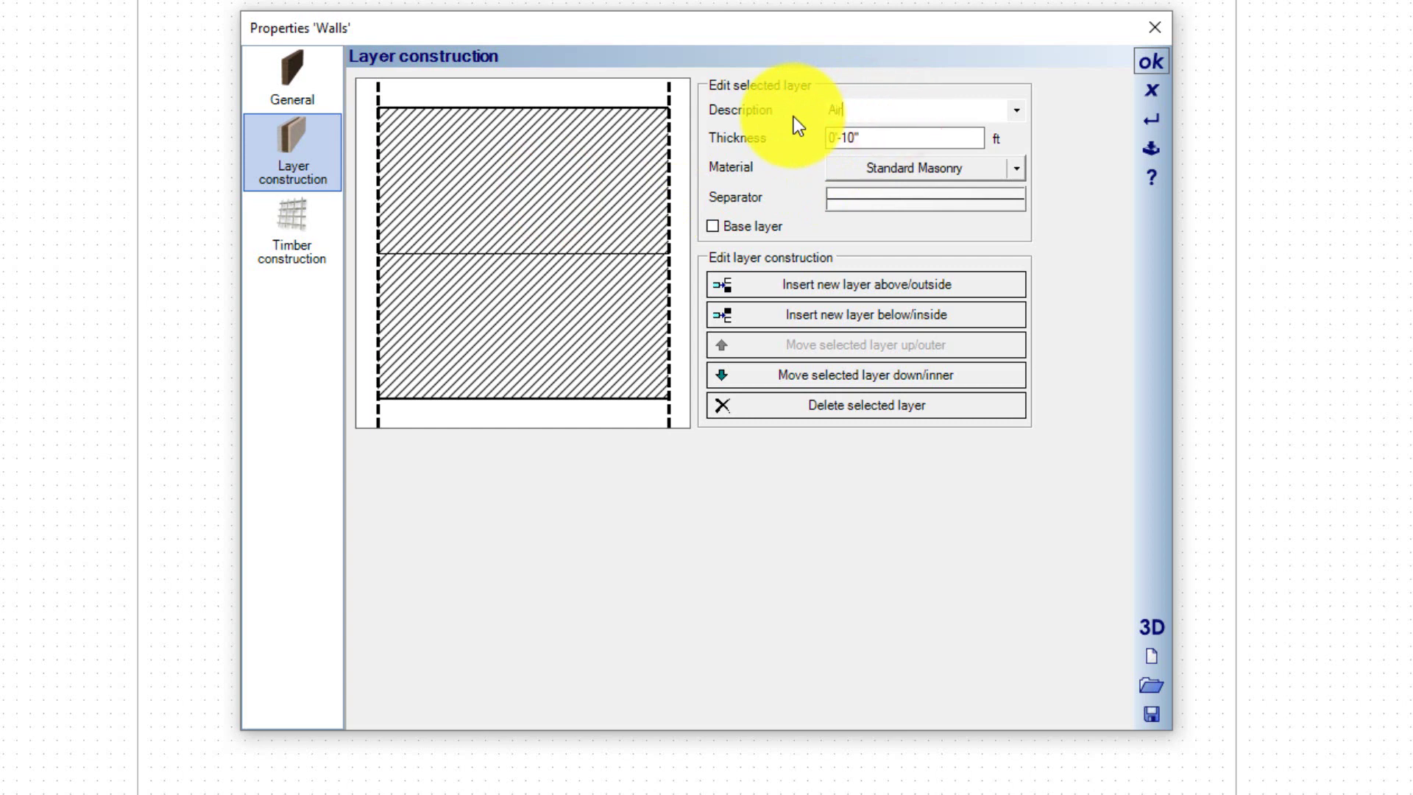
type("r")
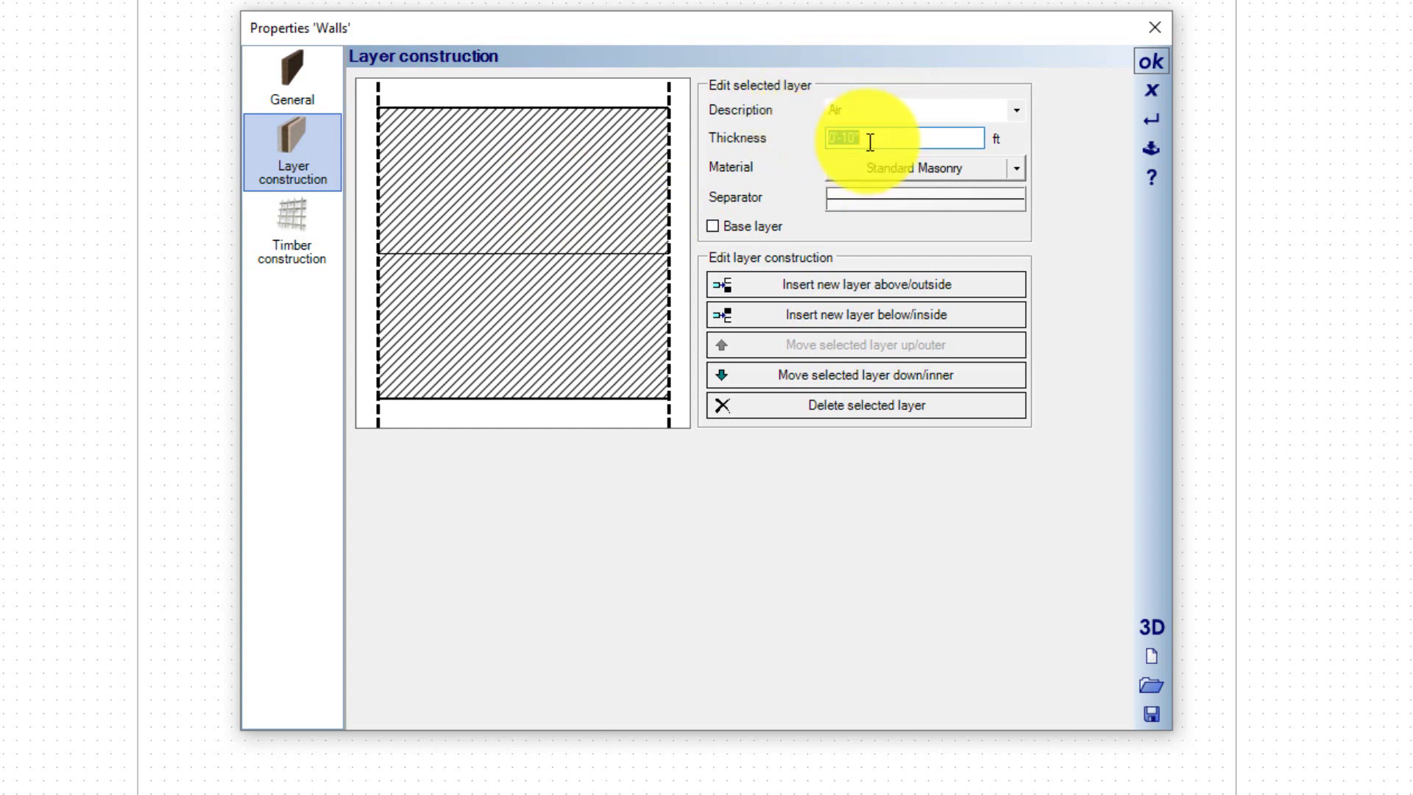
left_click_drag(872, 136, 774, 139)
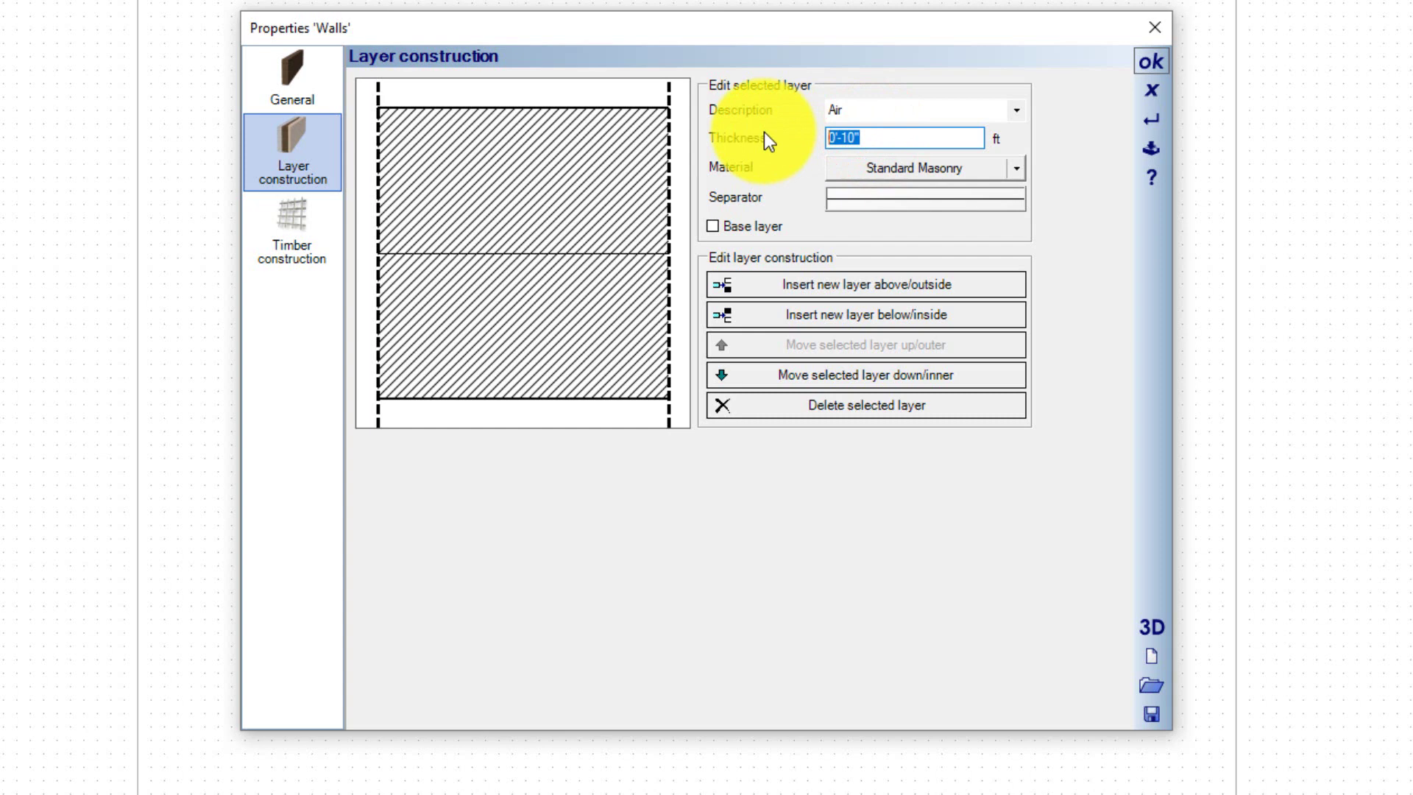
left_click(571, 177)
left_click(886, 139)
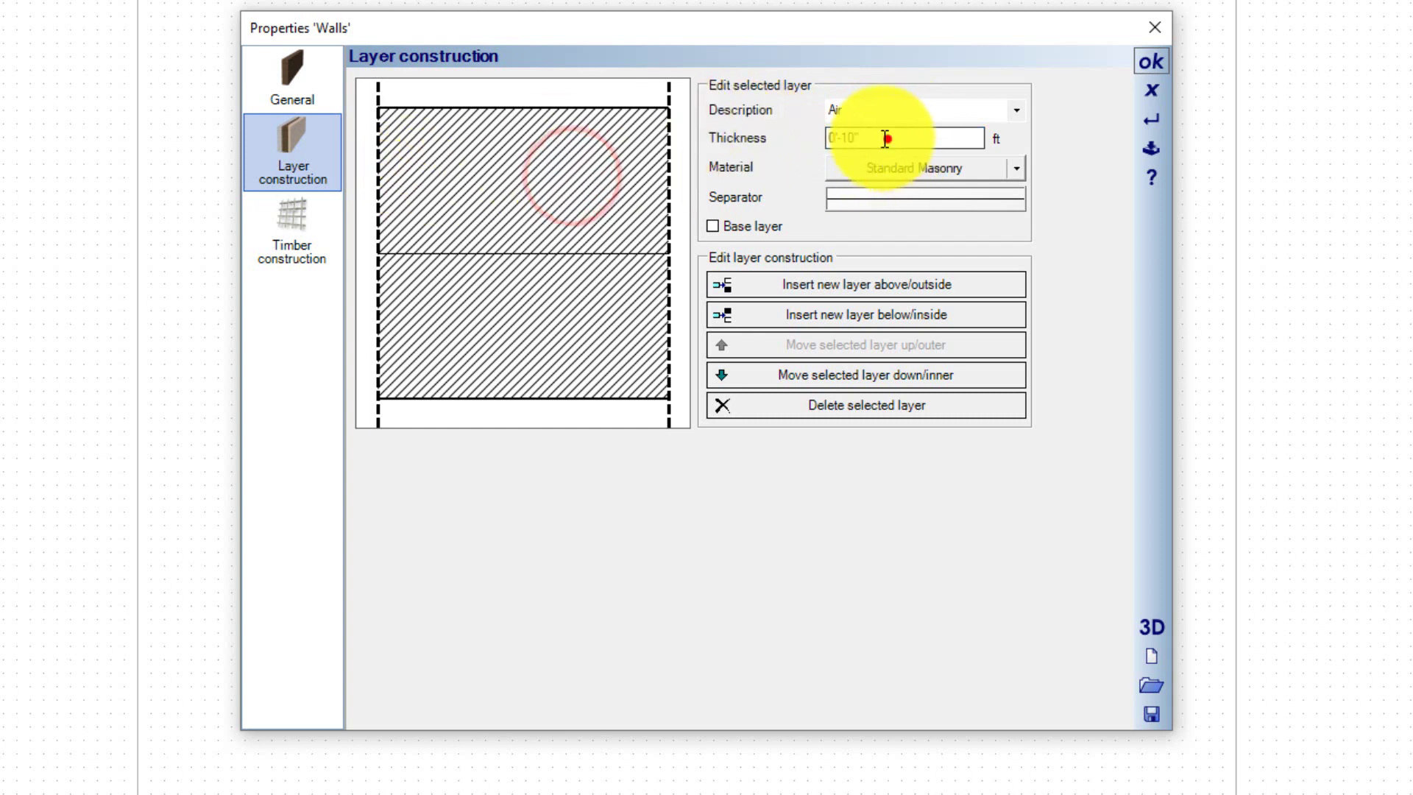
left_click_drag(886, 138, 773, 138)
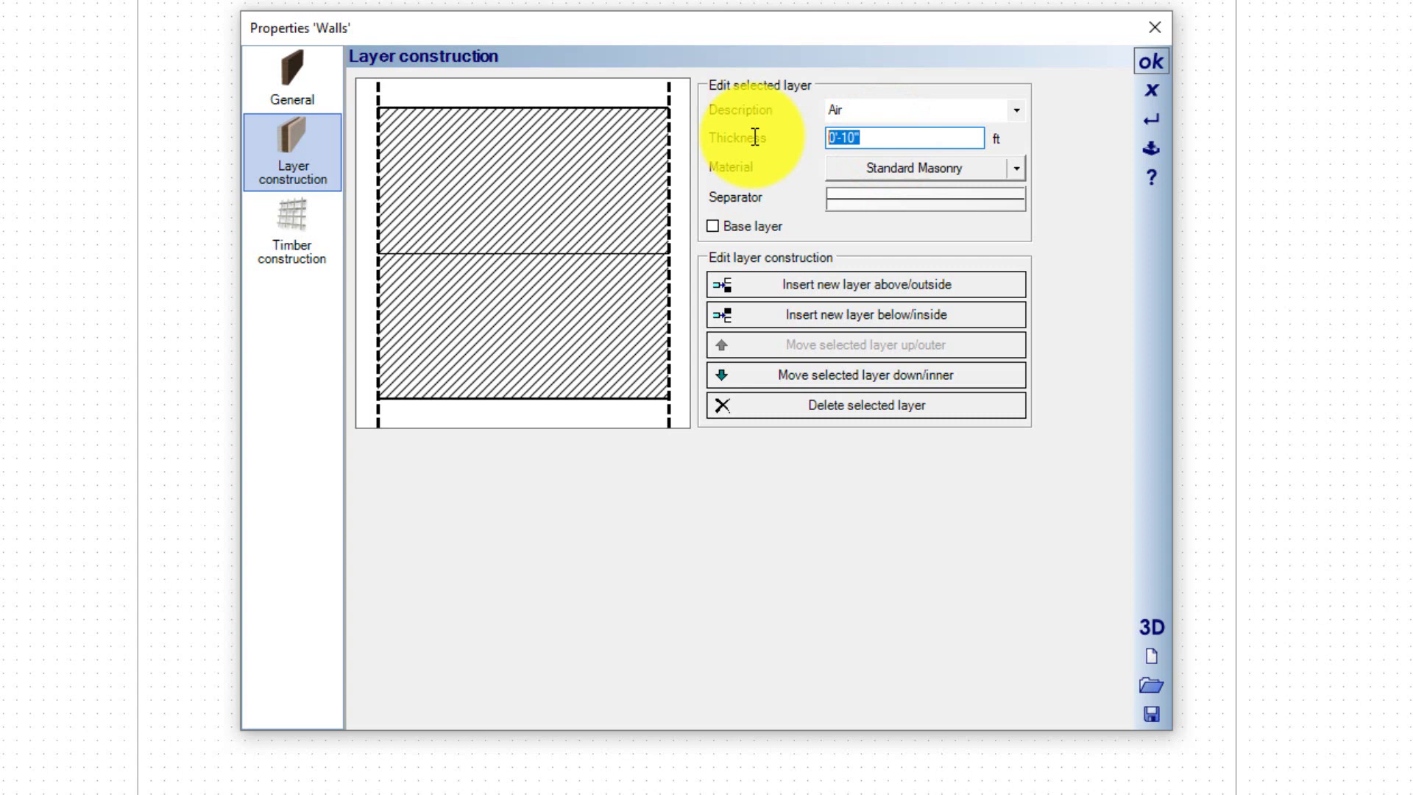
type("0")
type("-5")
key("Tab")
Give the Air layer material a monochrome White 2D fill.
left_click(573, 152)
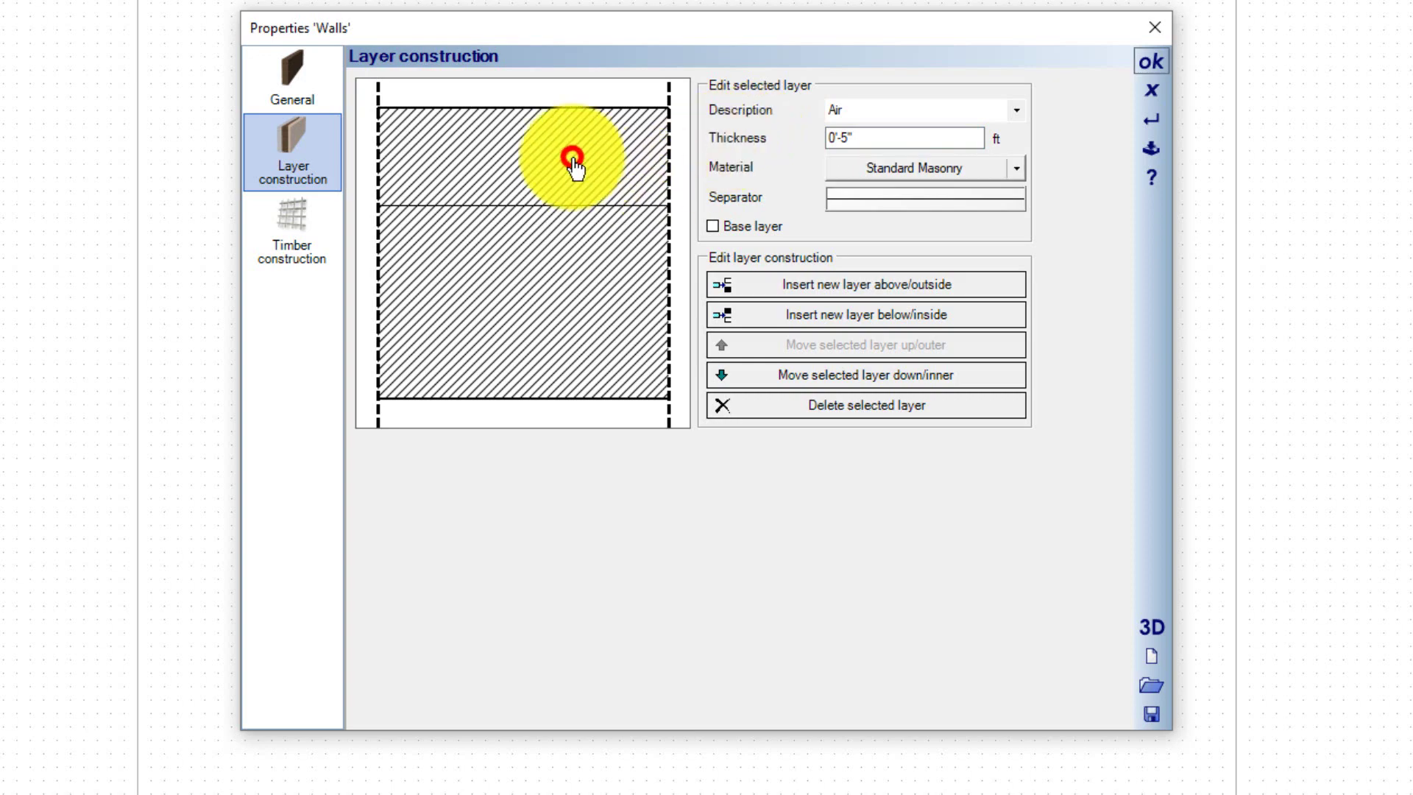
left_click(882, 167)
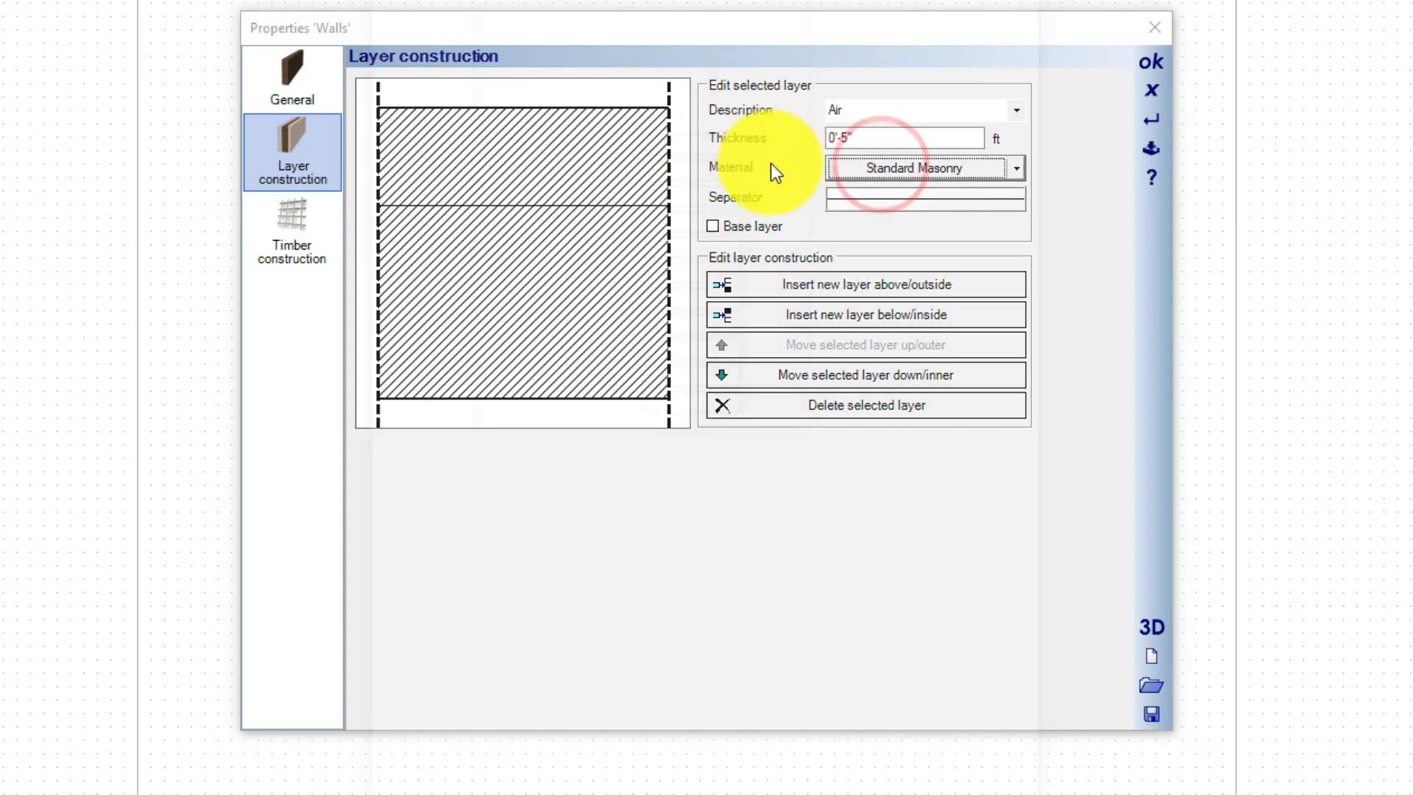
left_click(431, 58)
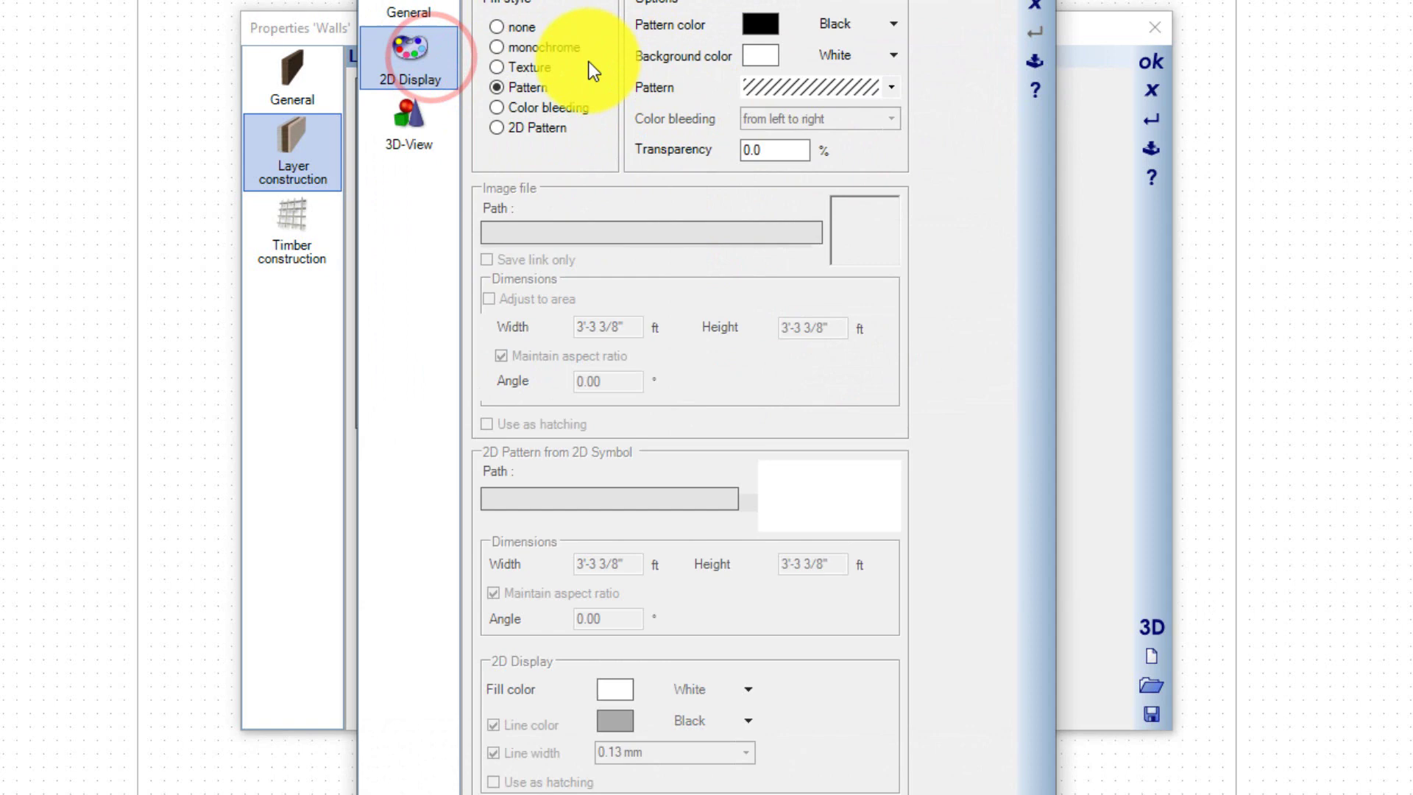
left_click(572, 47)
left_click(893, 23)
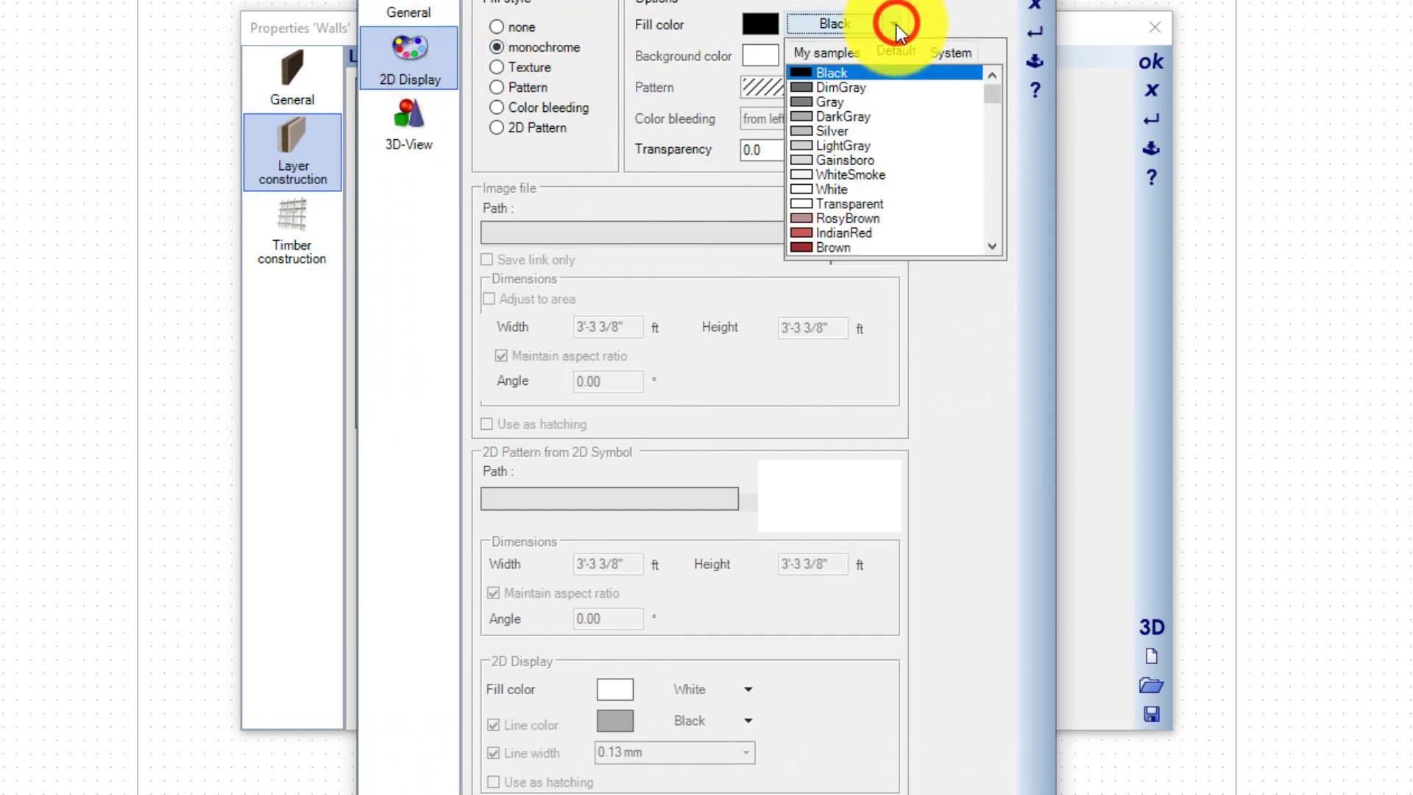
left_click(812, 192)
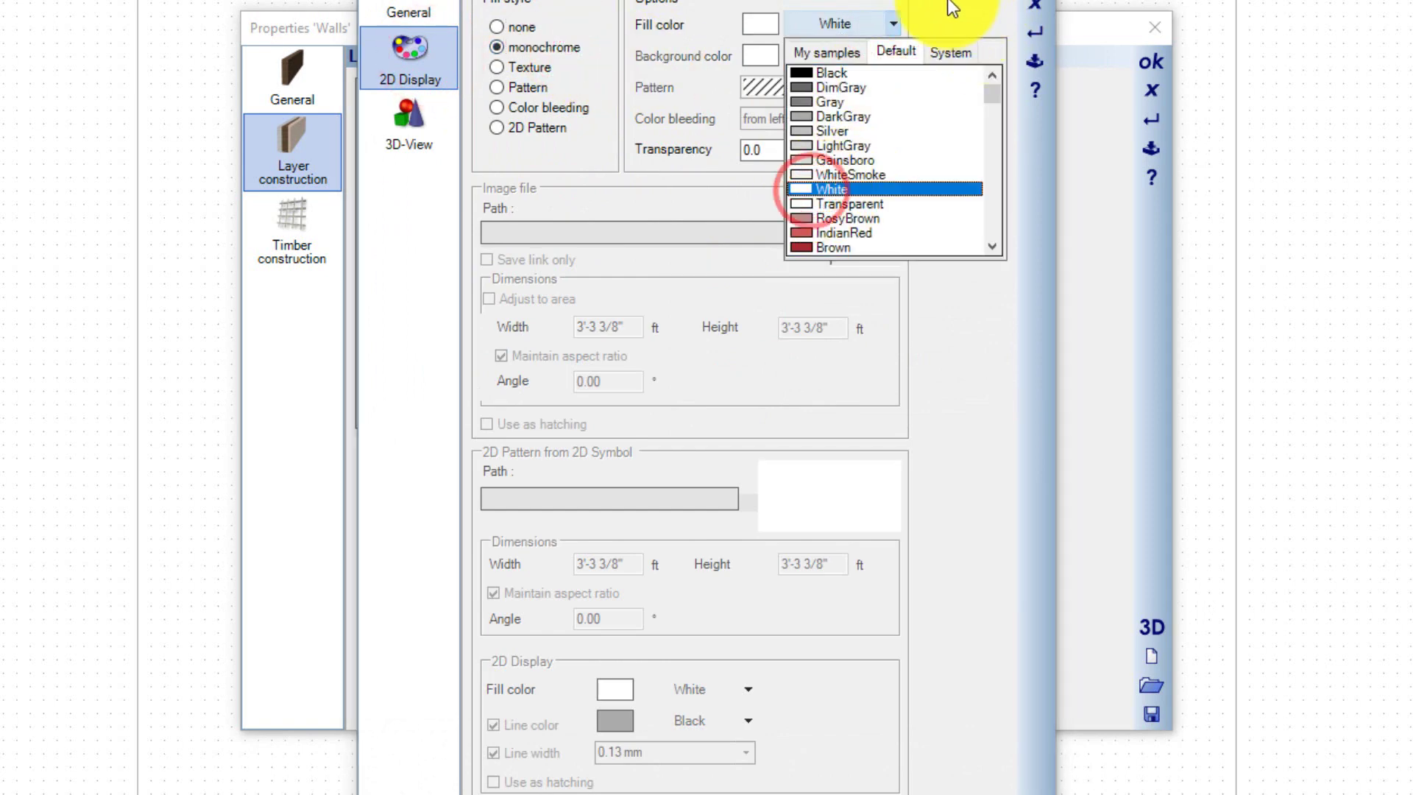
left_click(1038, 9)
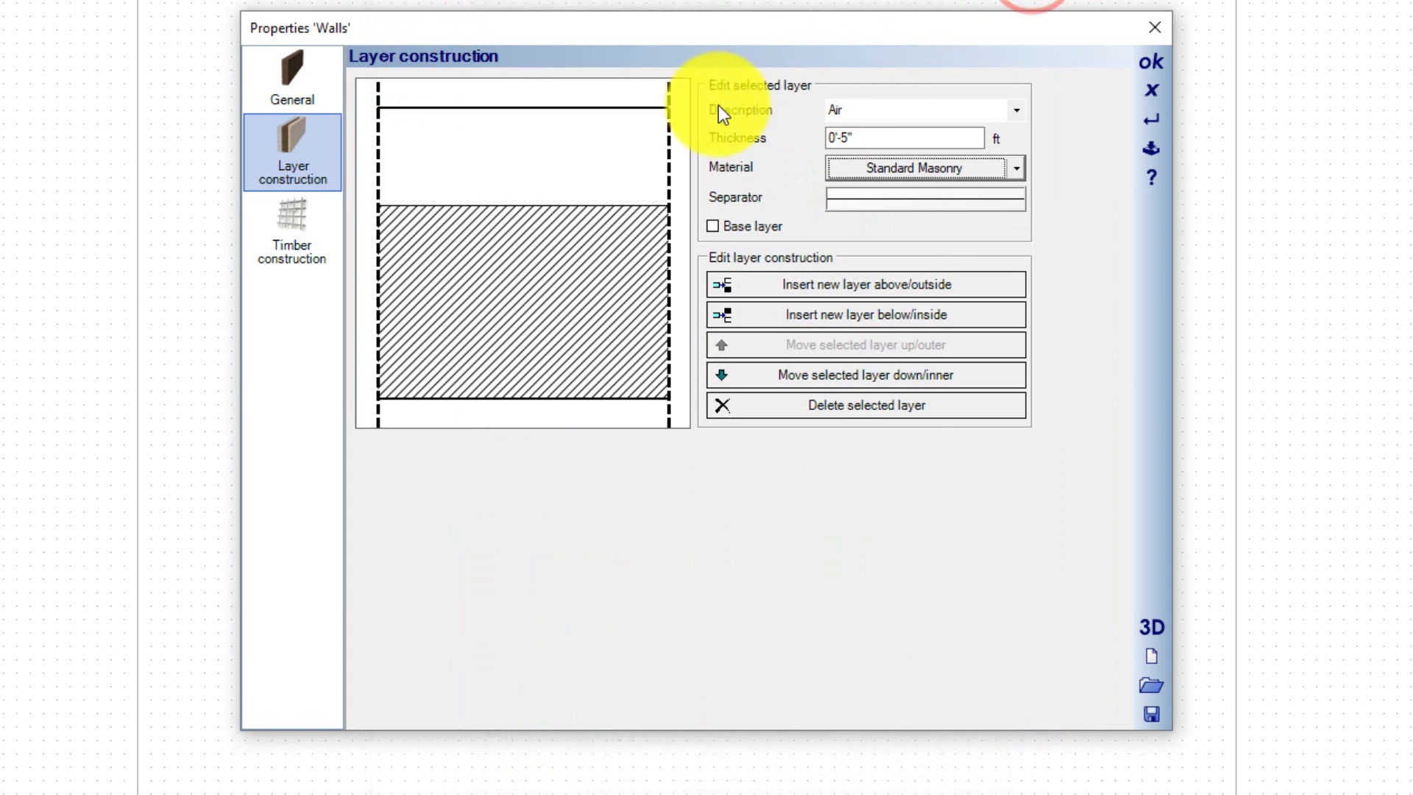
Add another outer layer named Drywall, 0'-1/2" thick.
left_click(590, 155)
left_click(850, 287)
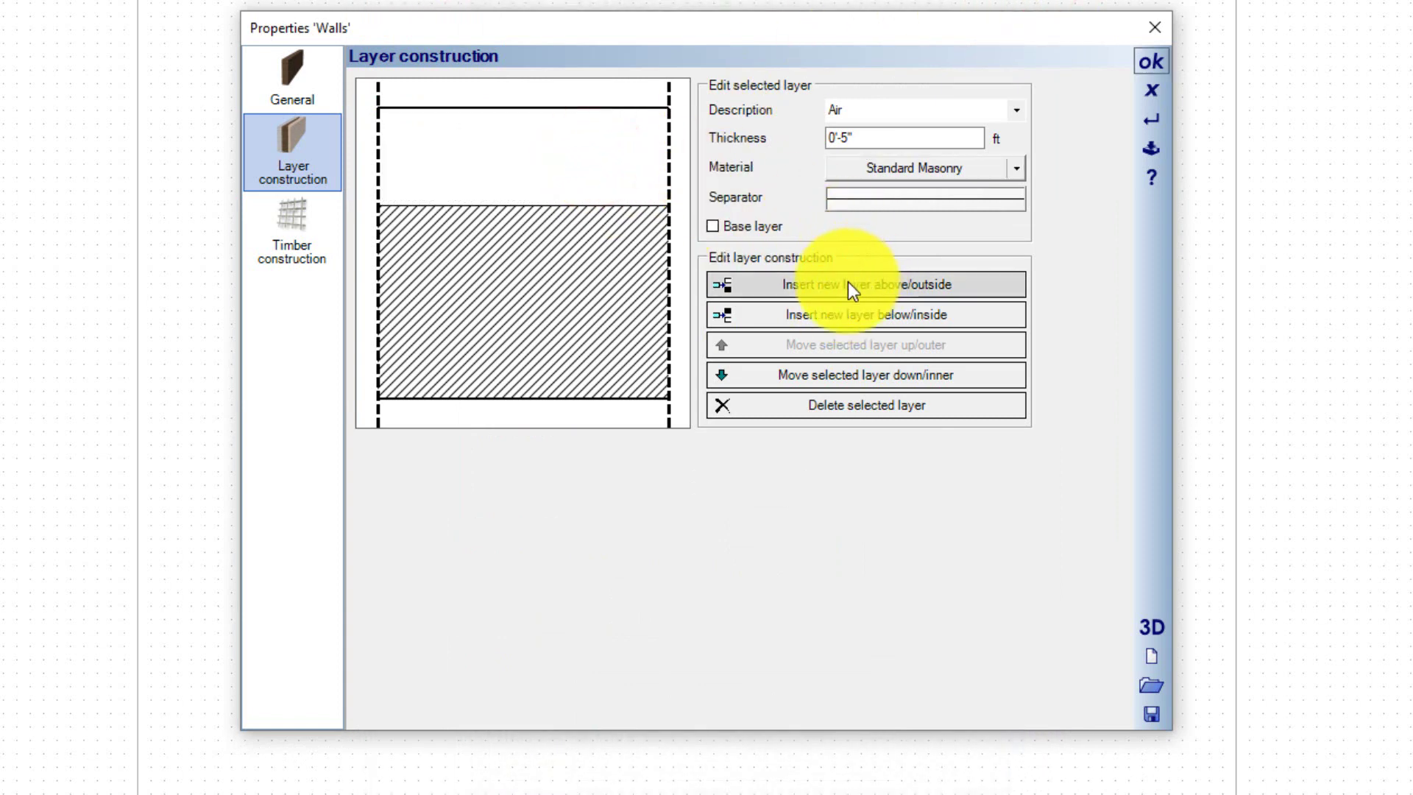
left_click(848, 288)
left_click(614, 149)
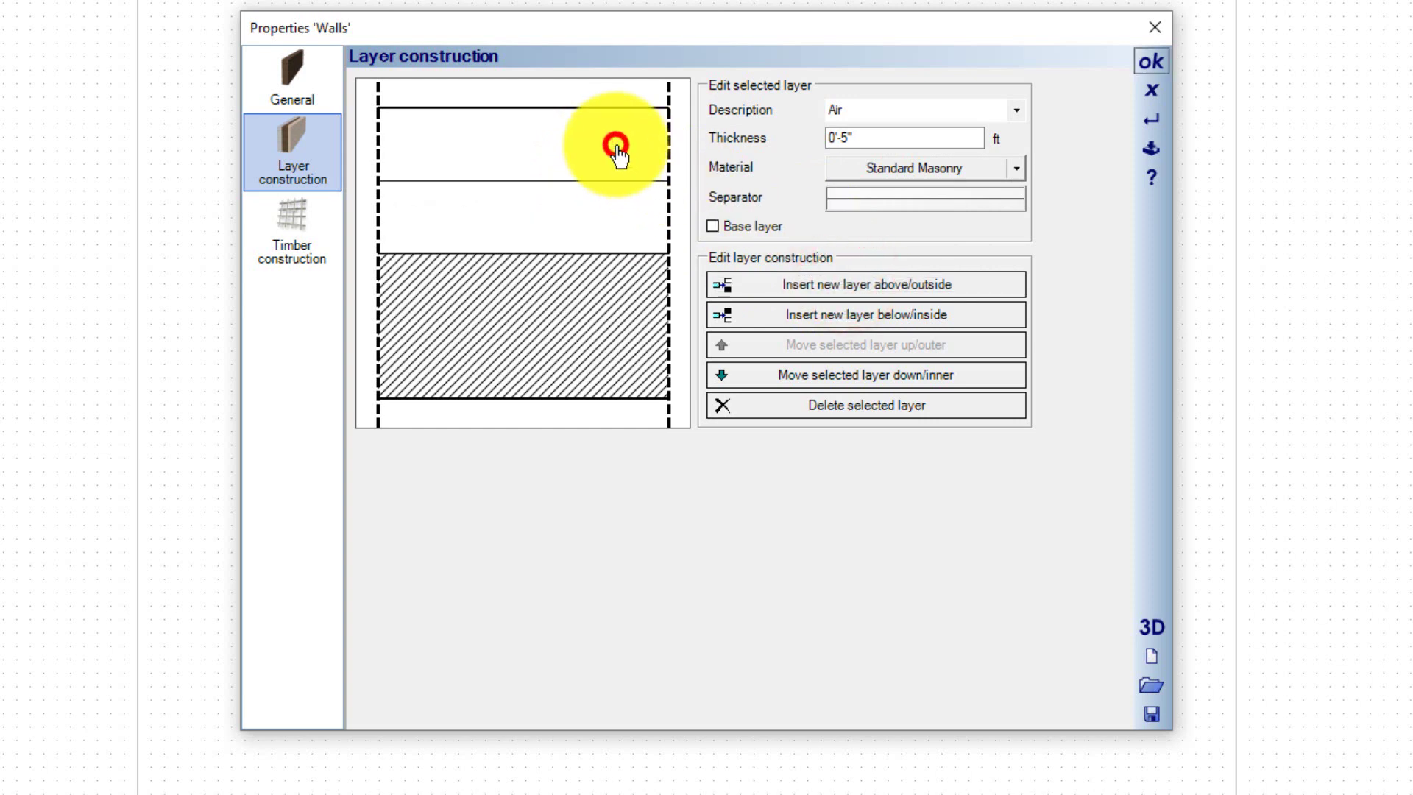
left_click(867, 109)
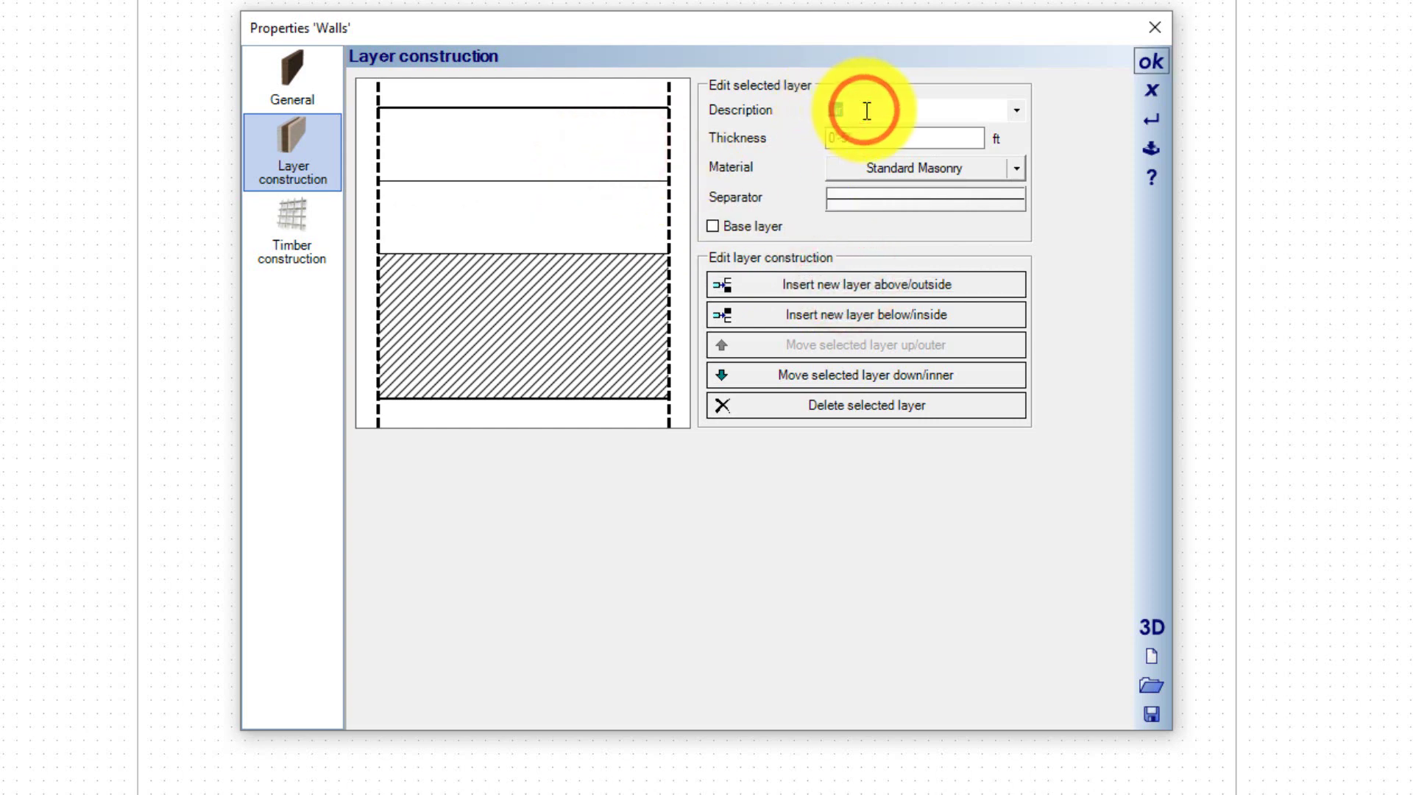
type("Drywall")
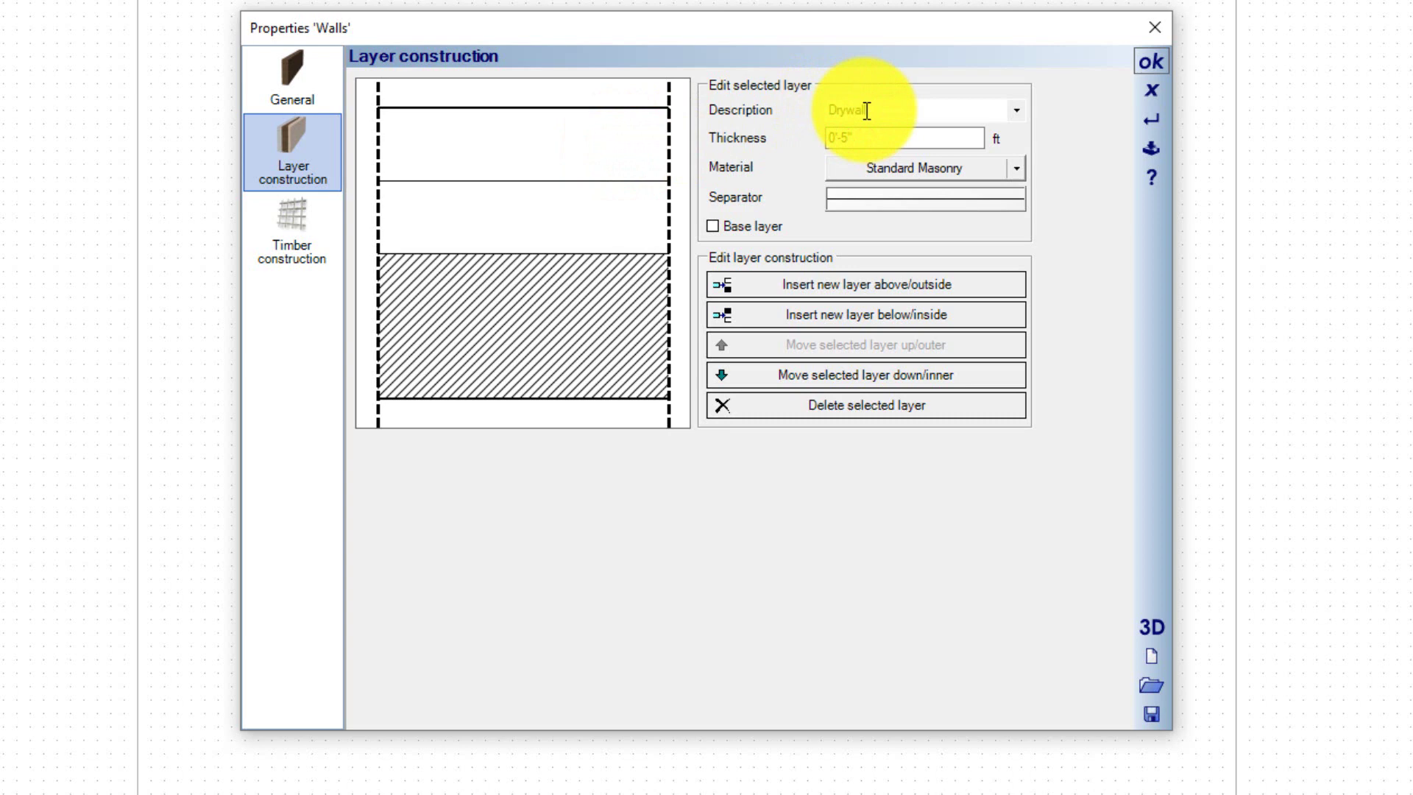
double_click(860, 138)
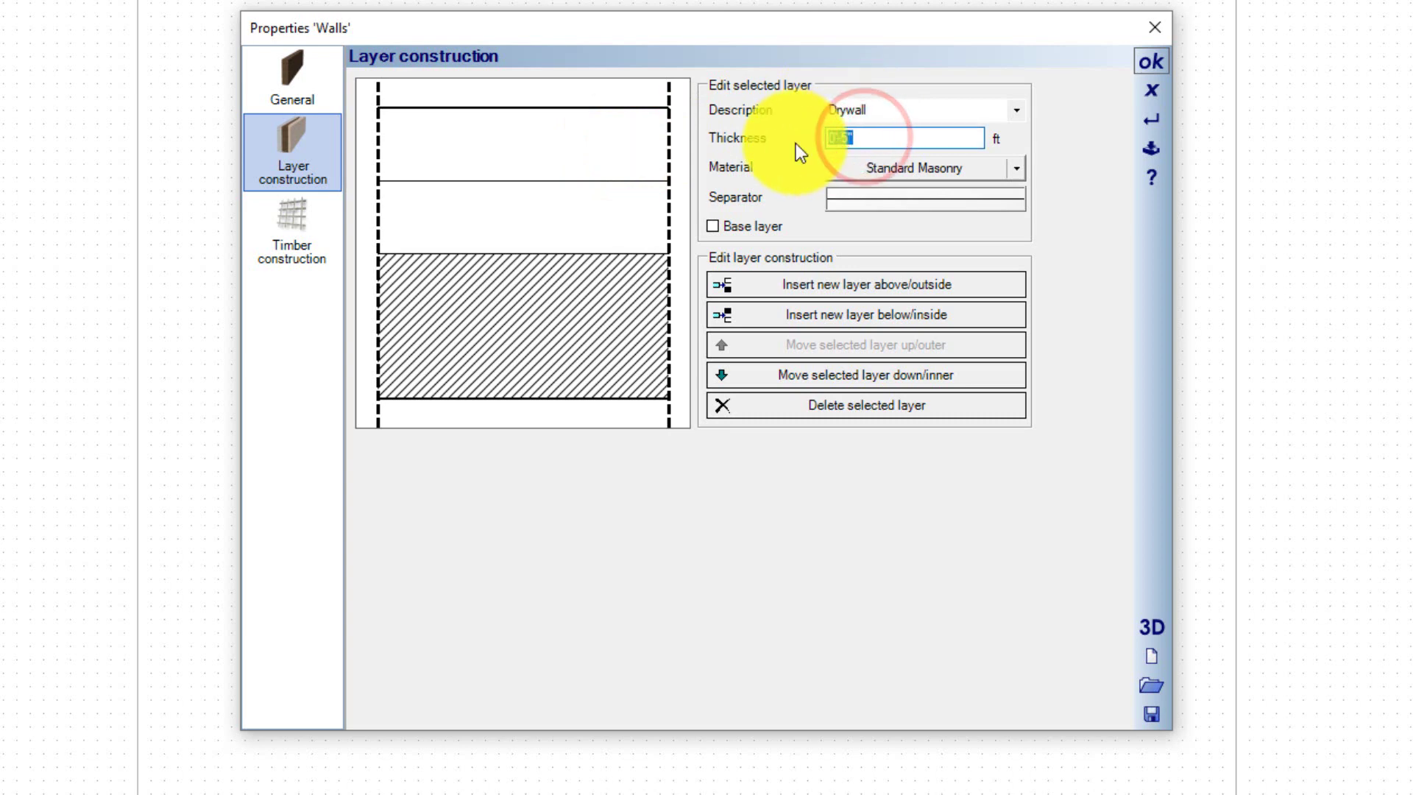
type("0-1")
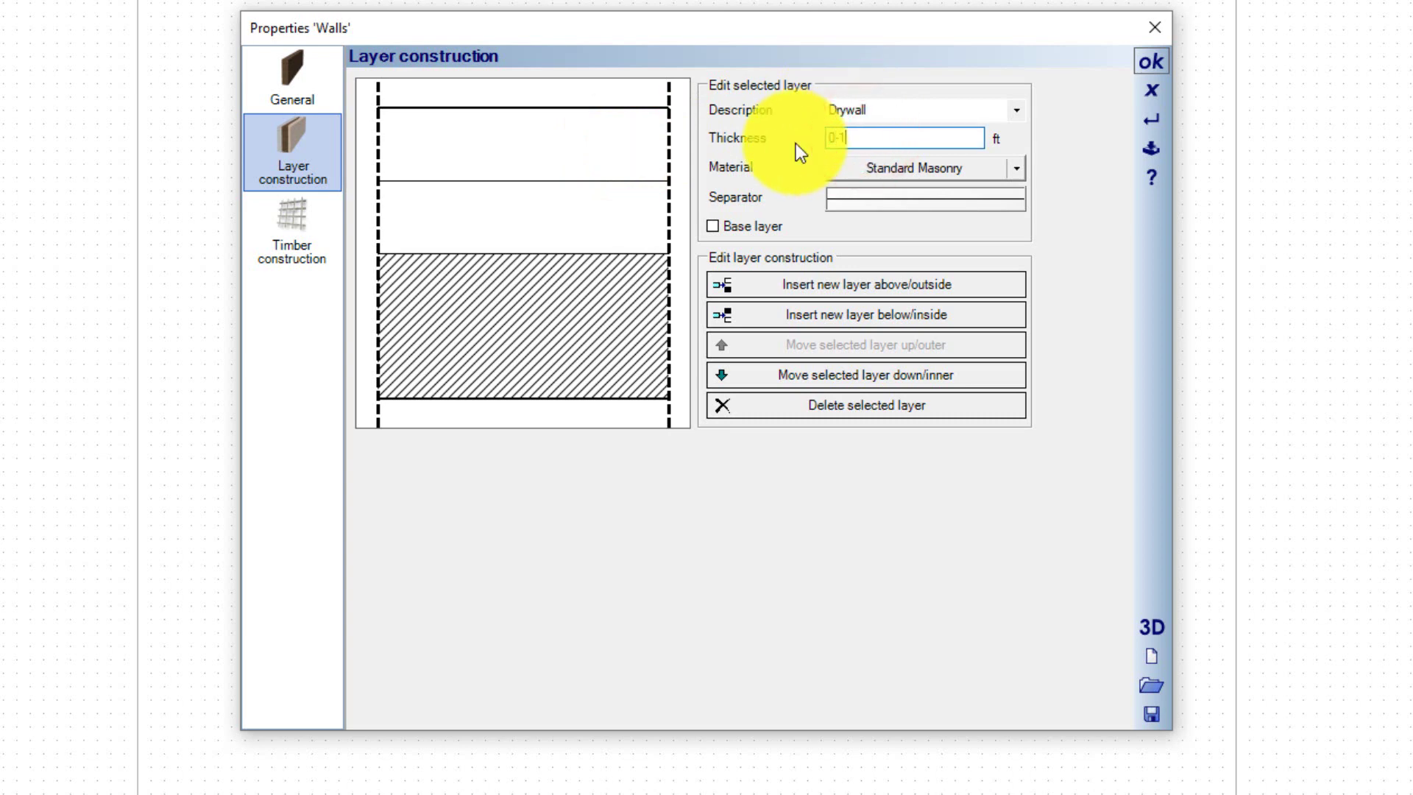
type("/2")
key("Tab")
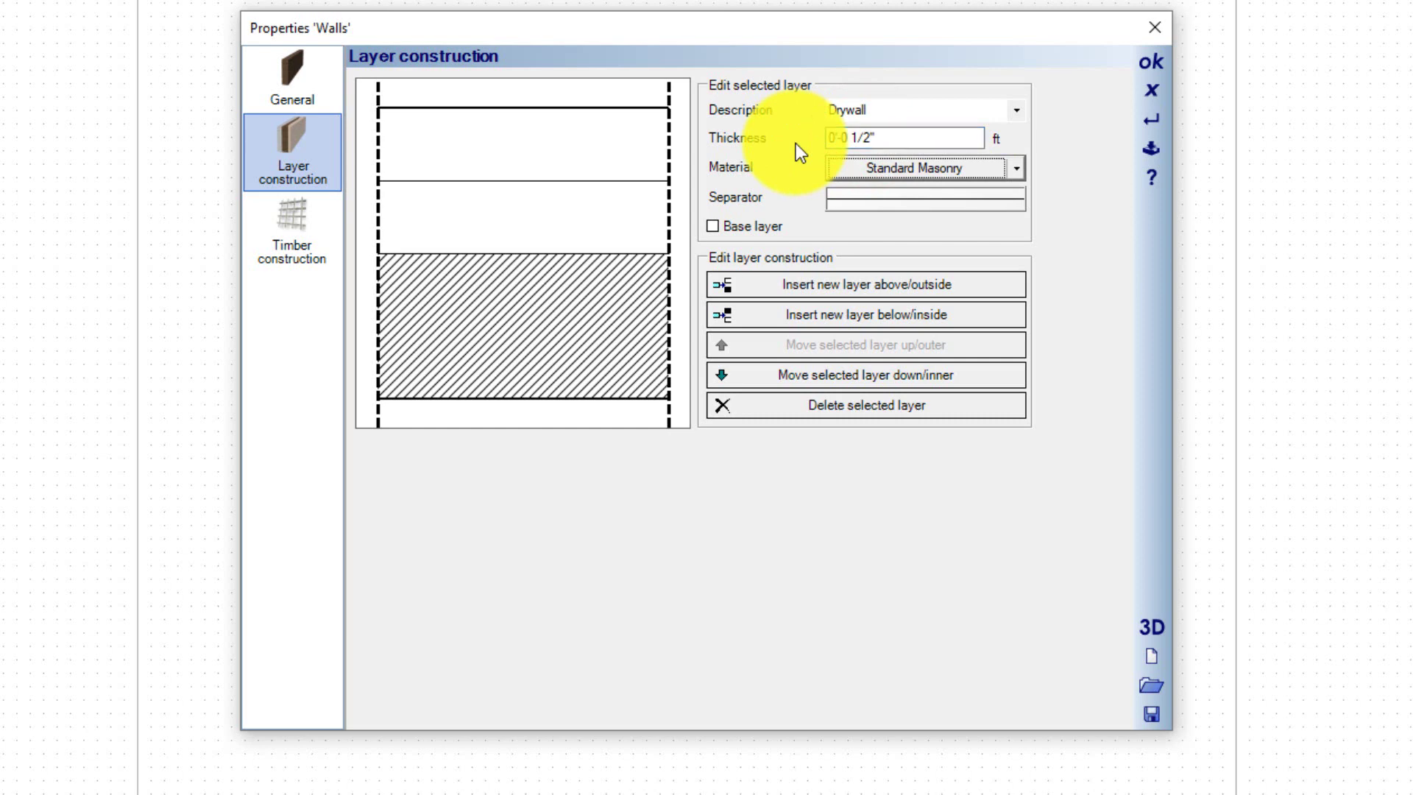
left_click(586, 138)
double_click(862, 137)
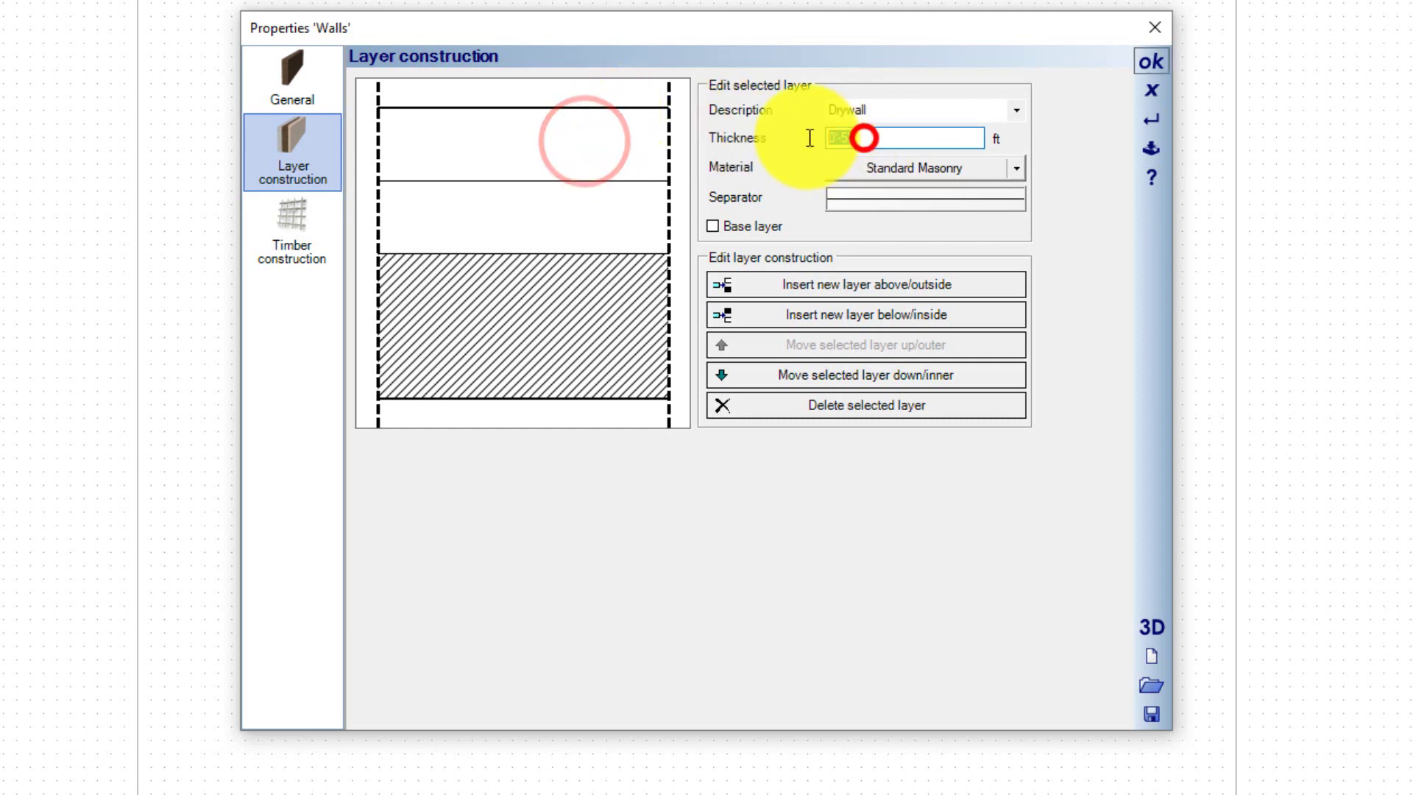
type("0-1")
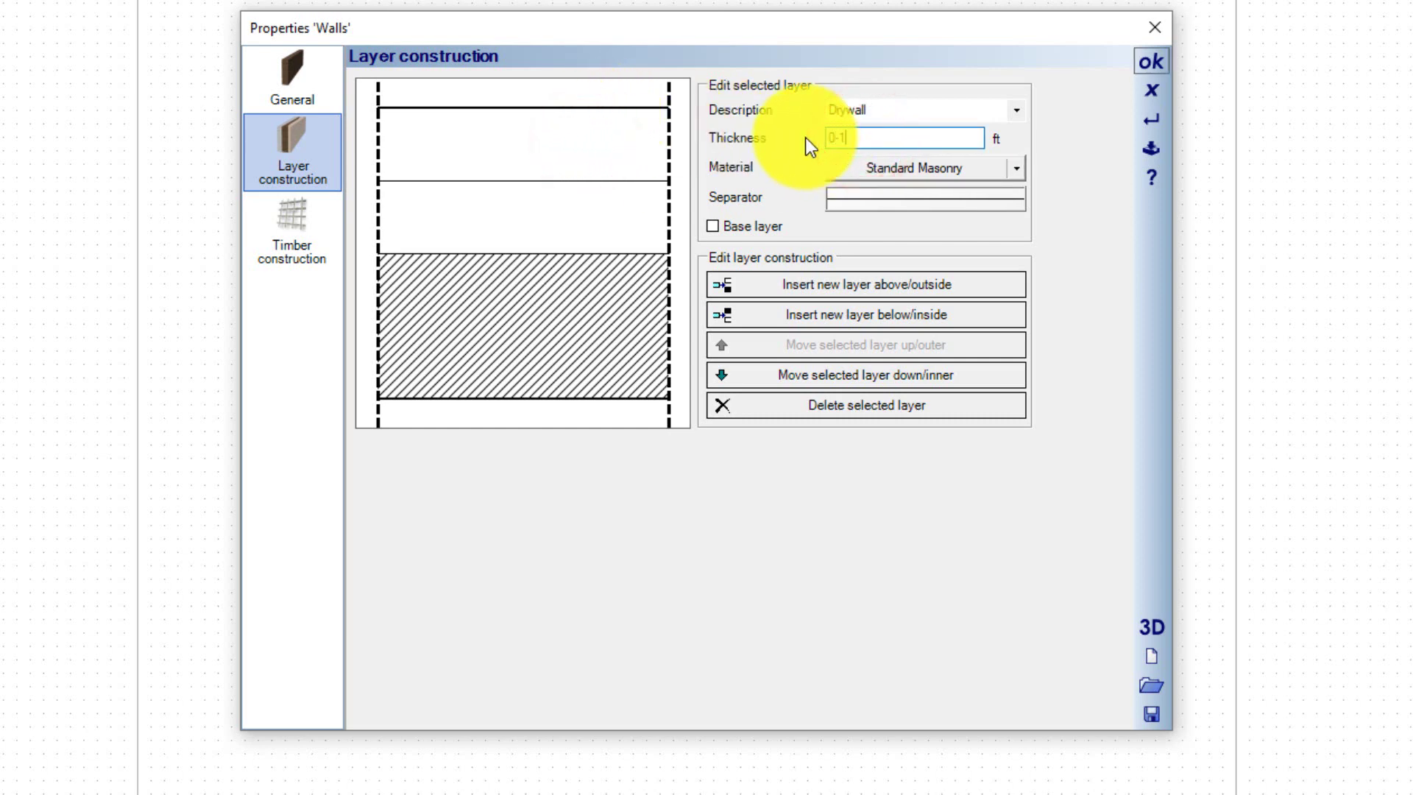
type("/2")
key("Tab")
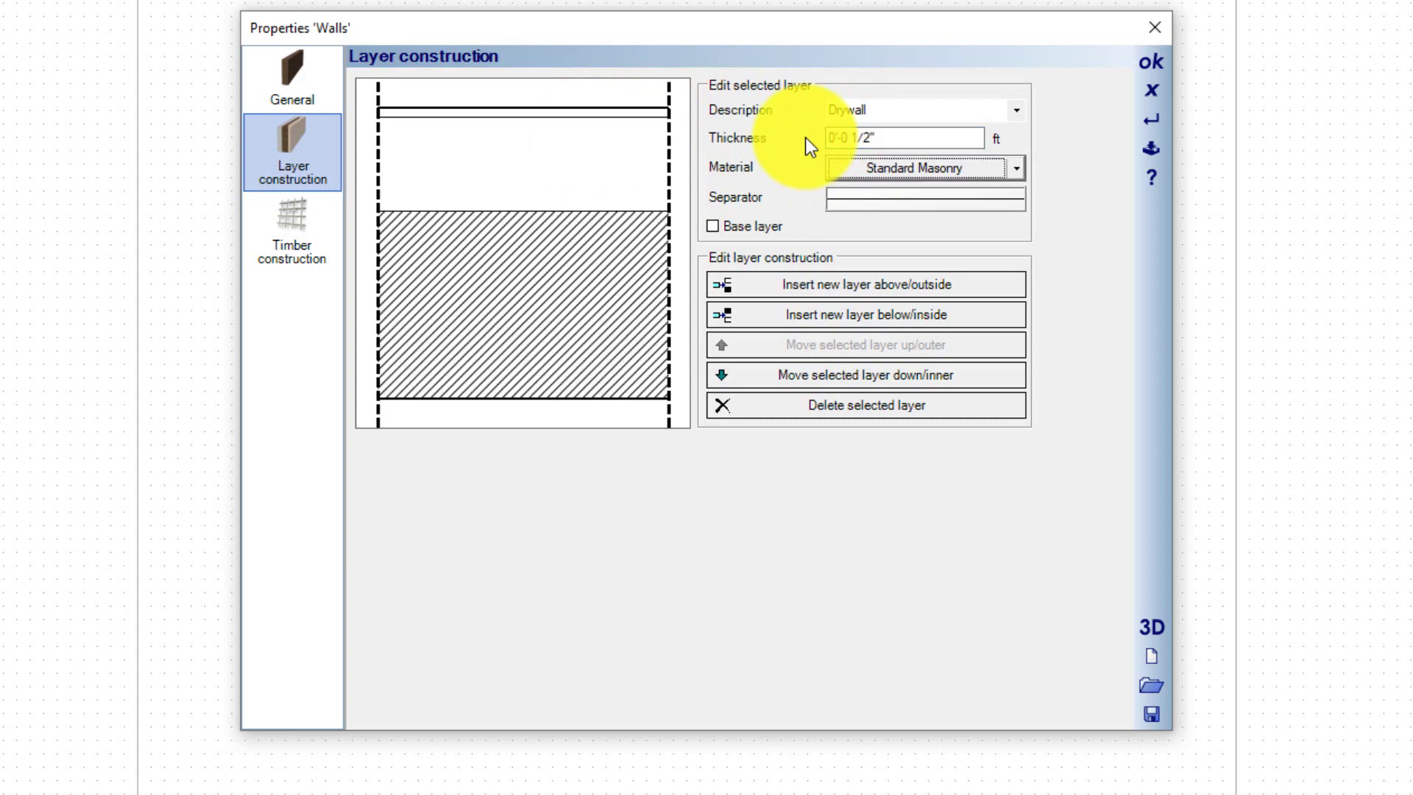
Set the Drywall material's 2D fill colour to IndianRed.
double_click(884, 168)
left_click(408, 60)
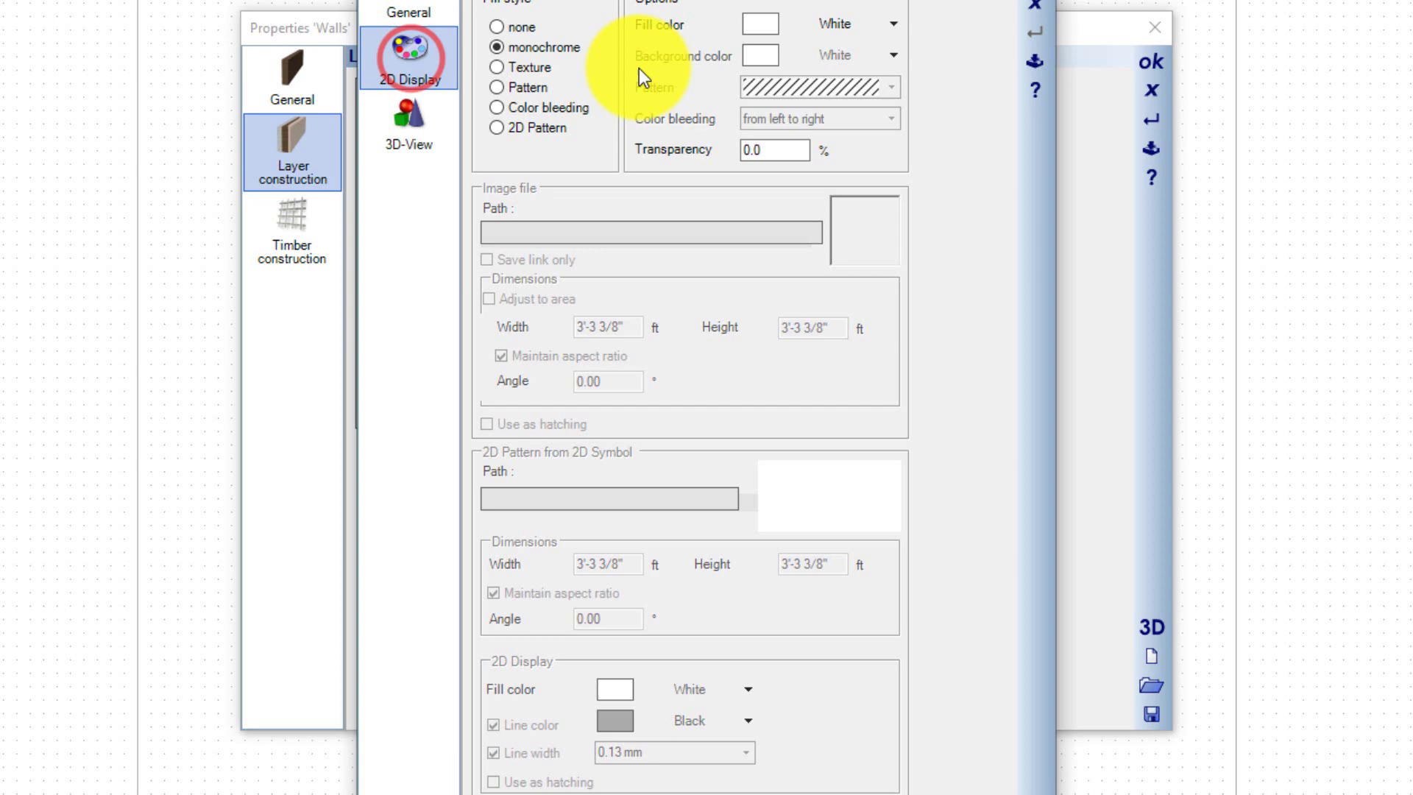
left_click(891, 23)
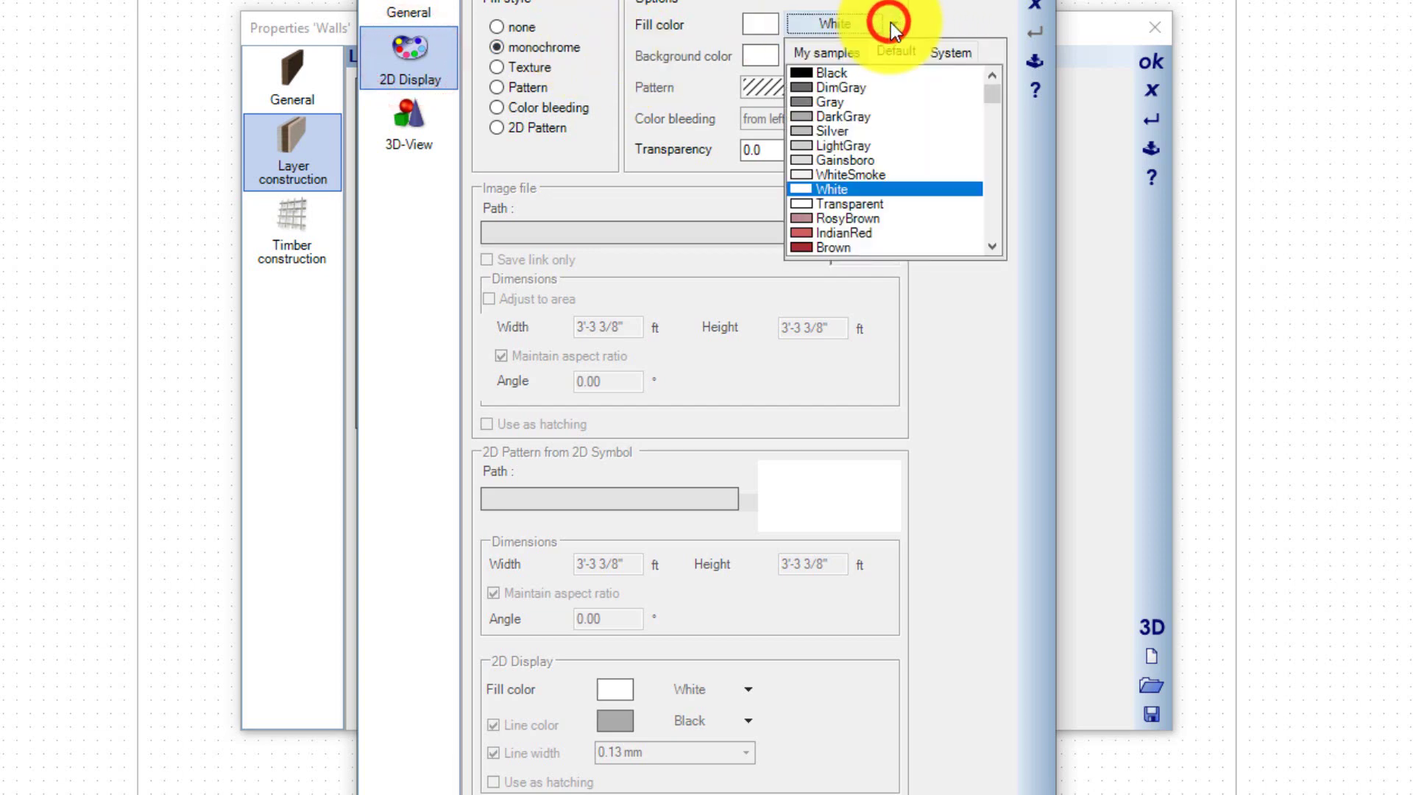
left_click(838, 231)
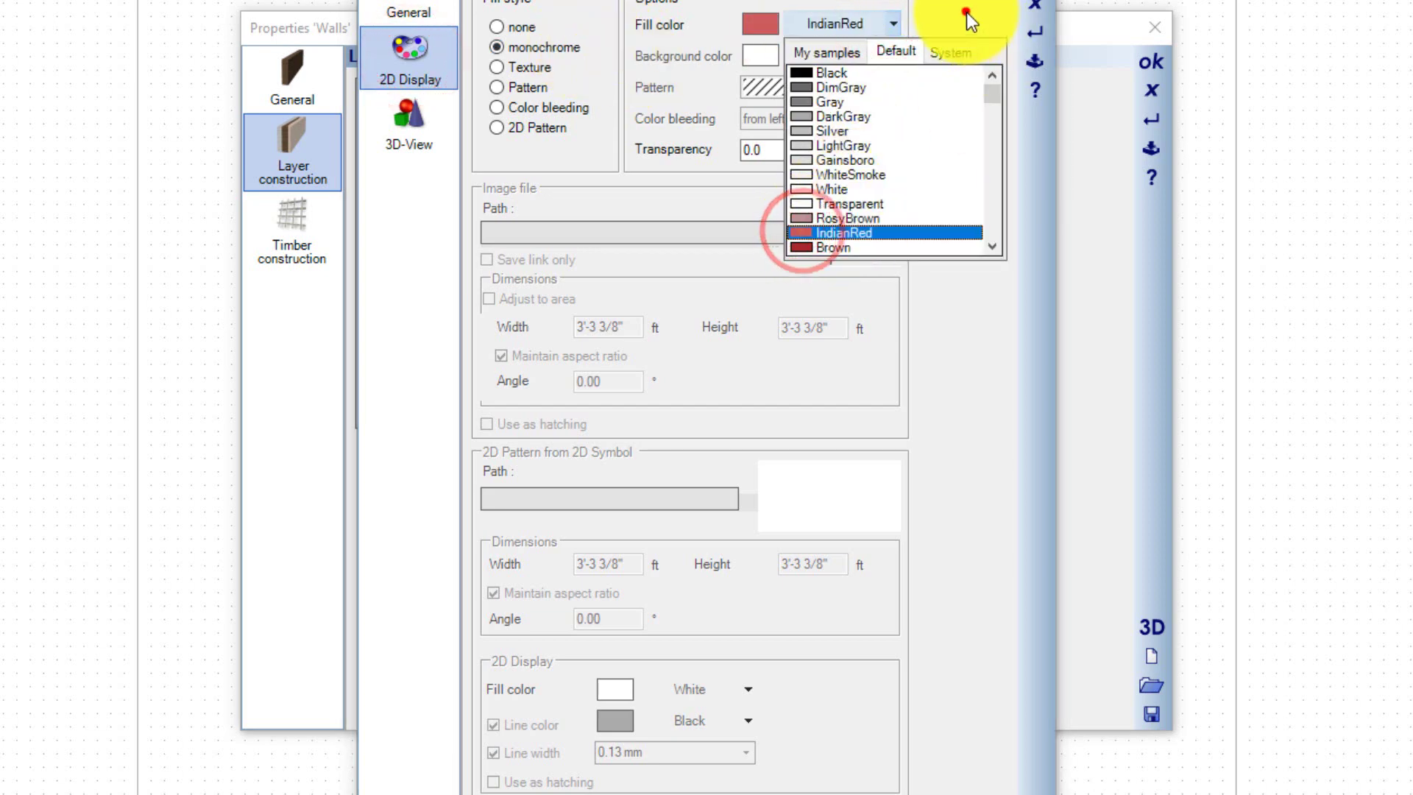
left_click(1034, 61)
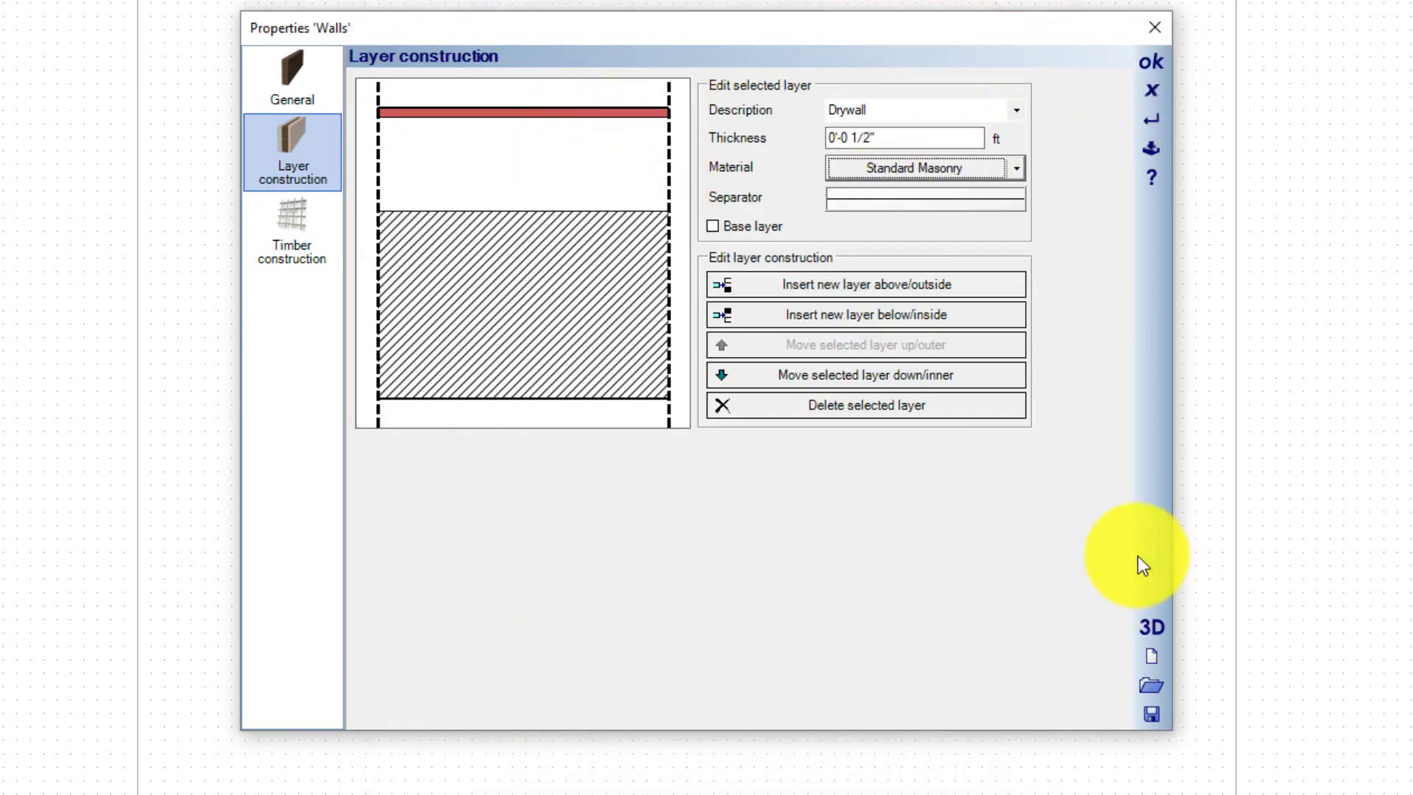
Store the current layer setup as the template file My_wall_layout.
left_click(1153, 712)
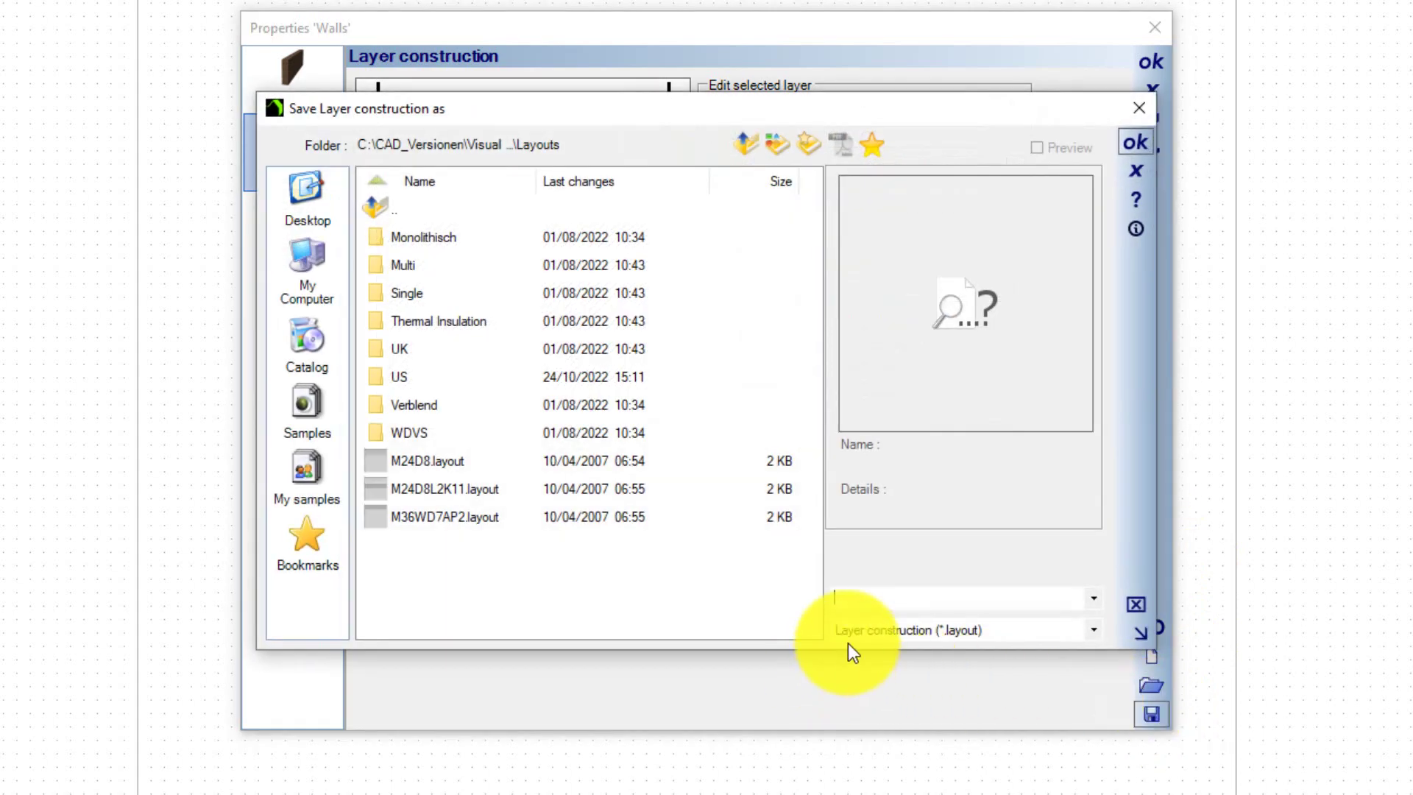
type("My_wa")
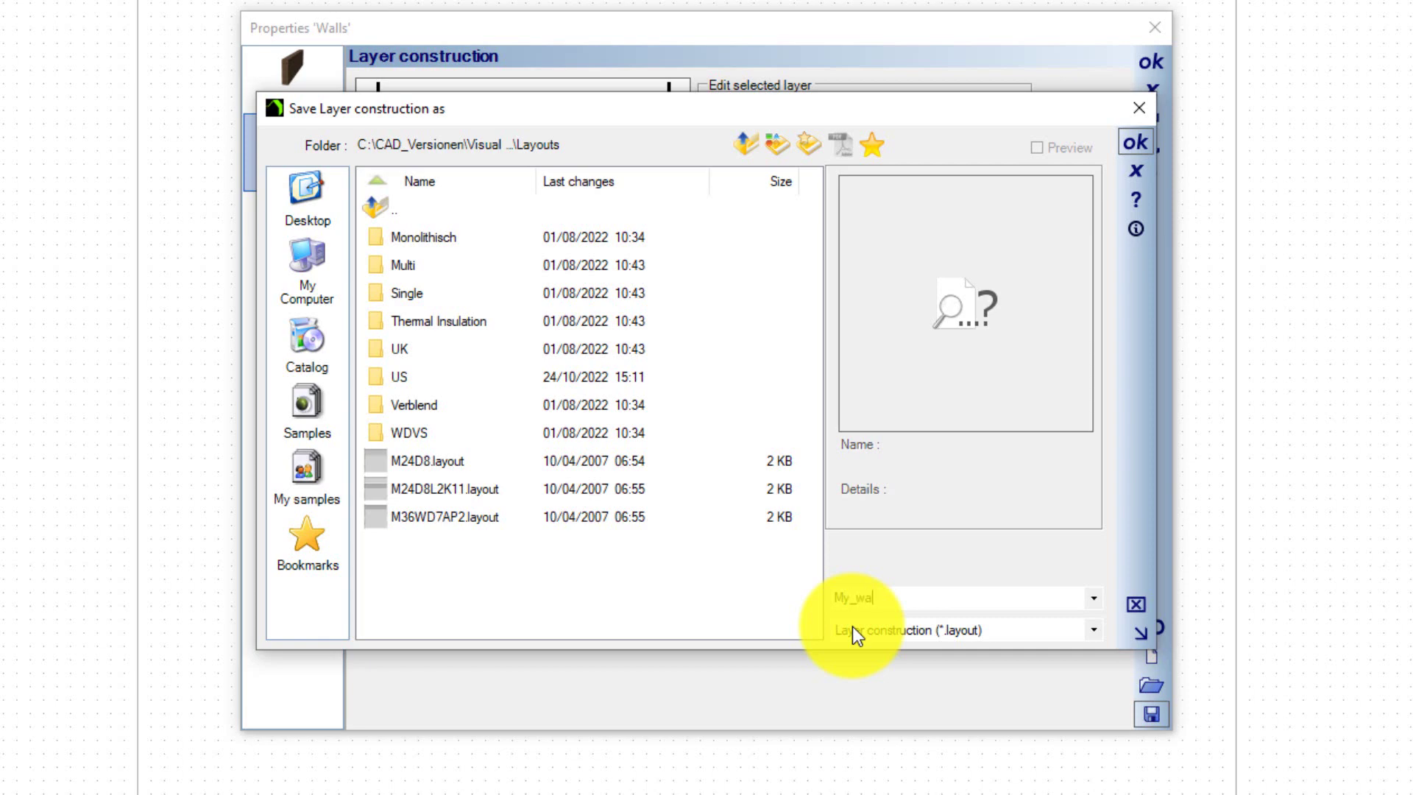
type("ll_layout")
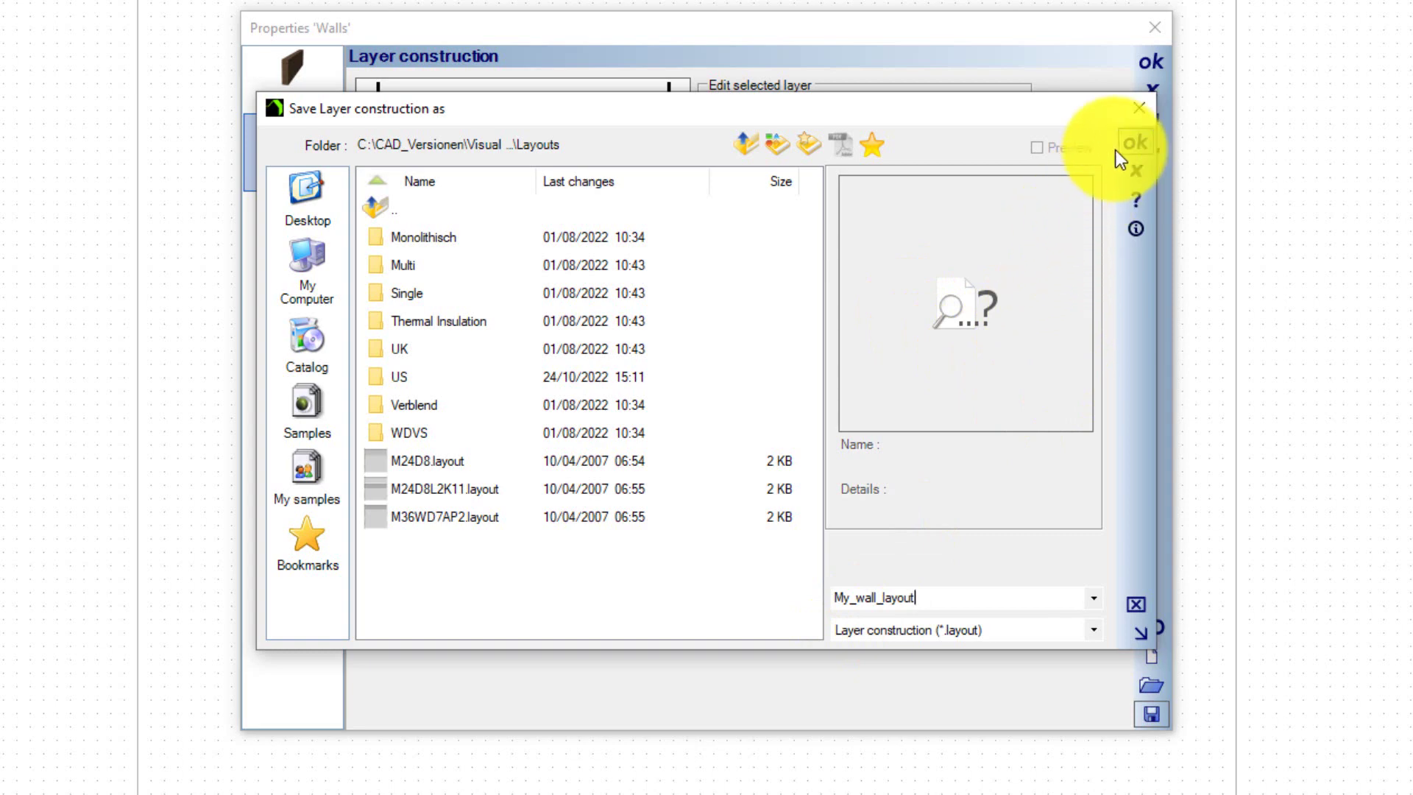
left_click(1134, 144)
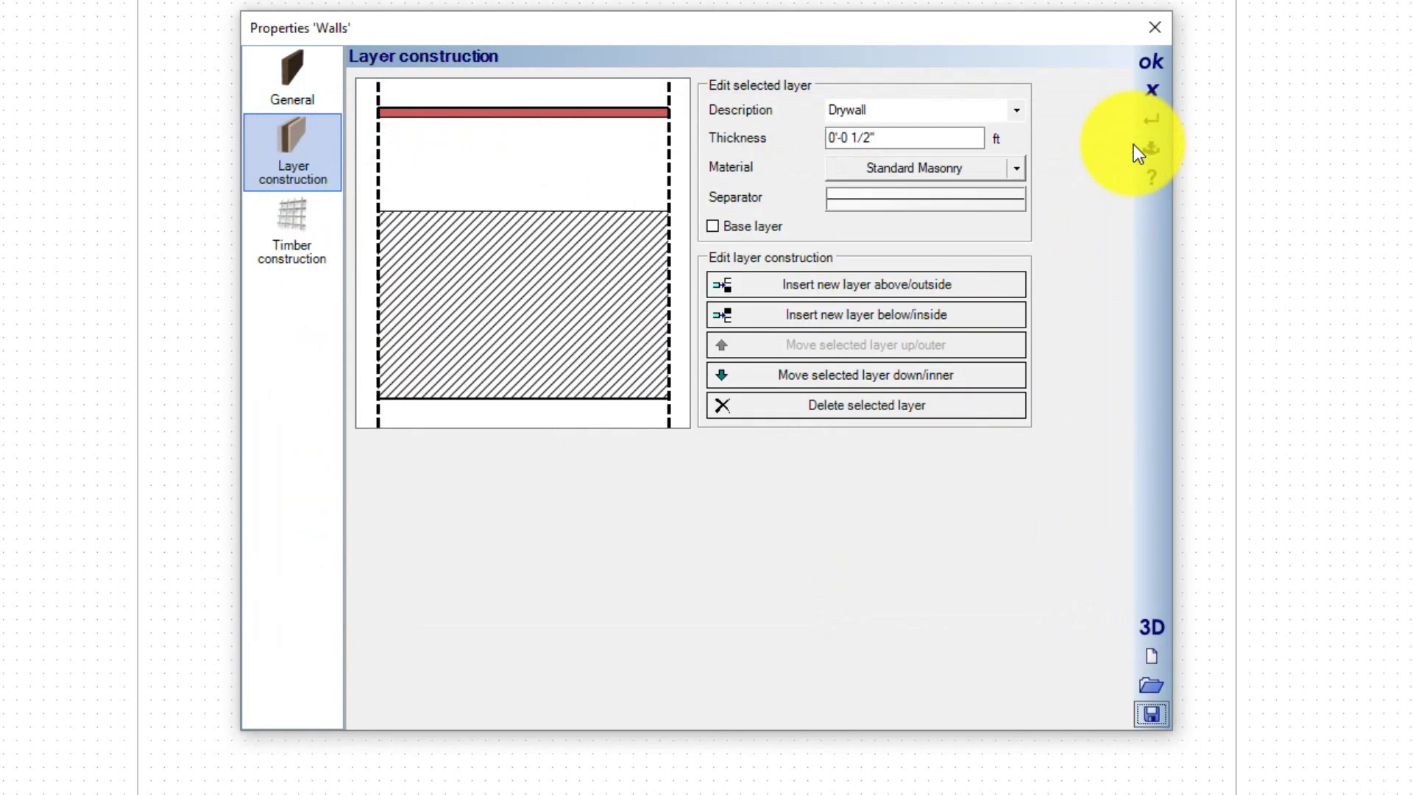
Chain four 40 ft external walls into a closed square, Room 1.
left_click(1150, 61)
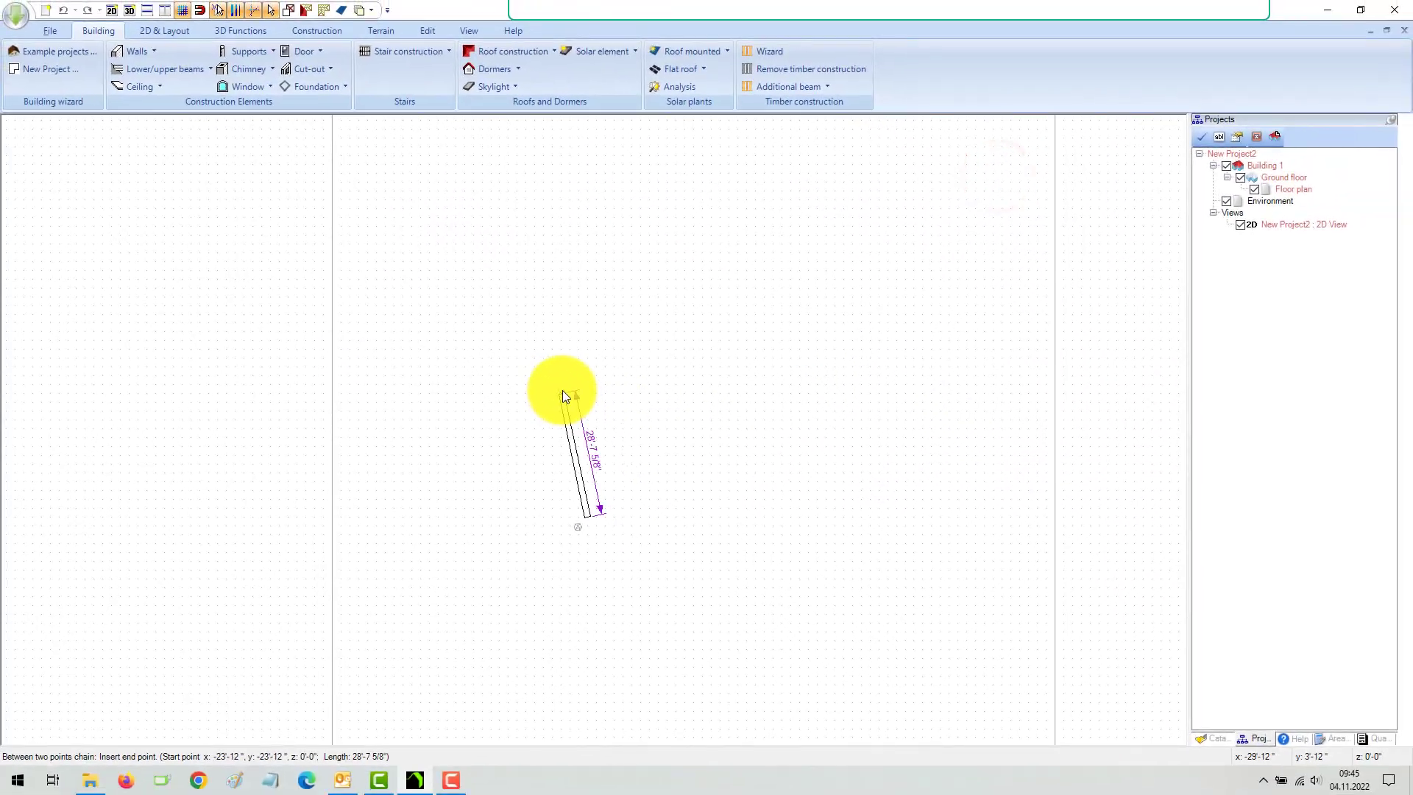
scroll(563, 390, "up", 2)
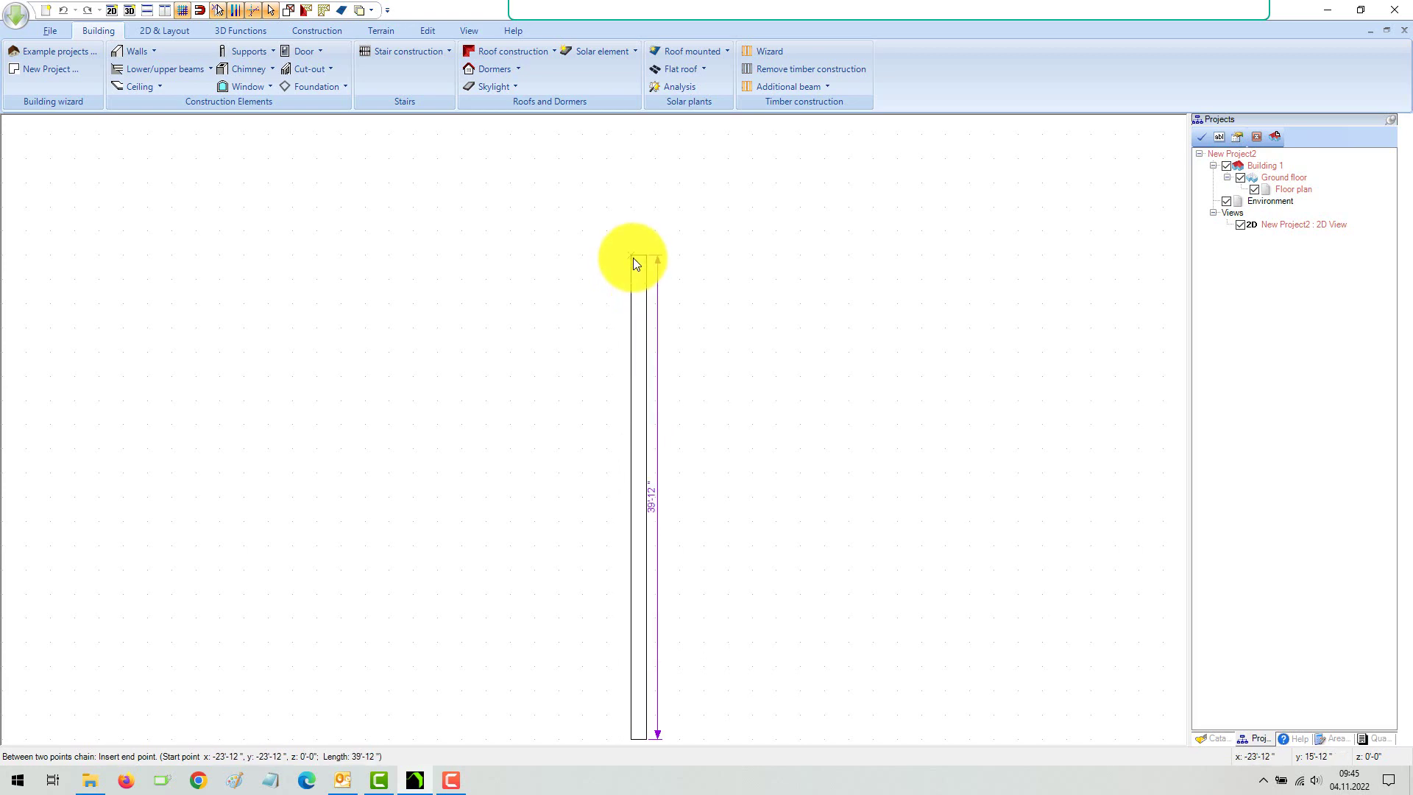
left_click(633, 257)
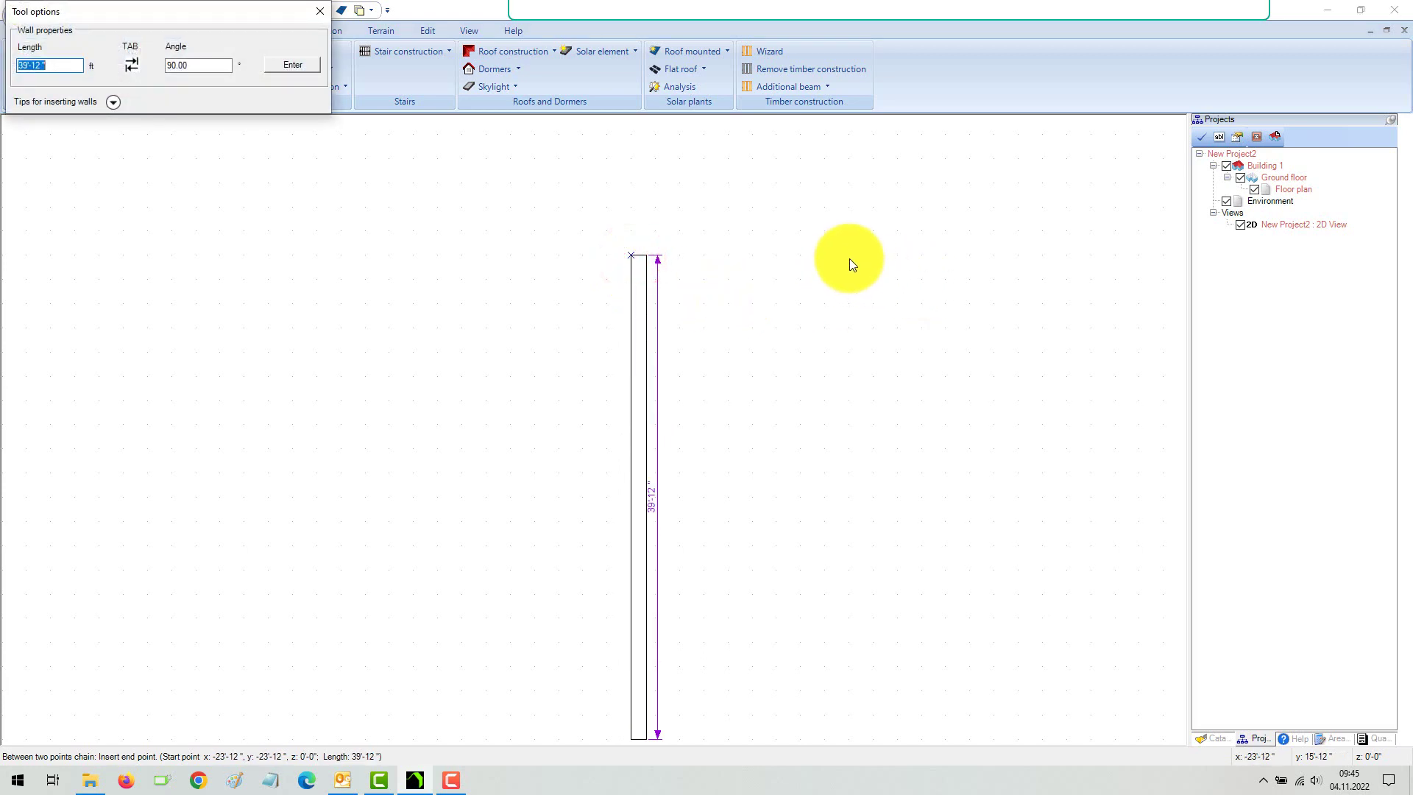
type("40")
key("Return")
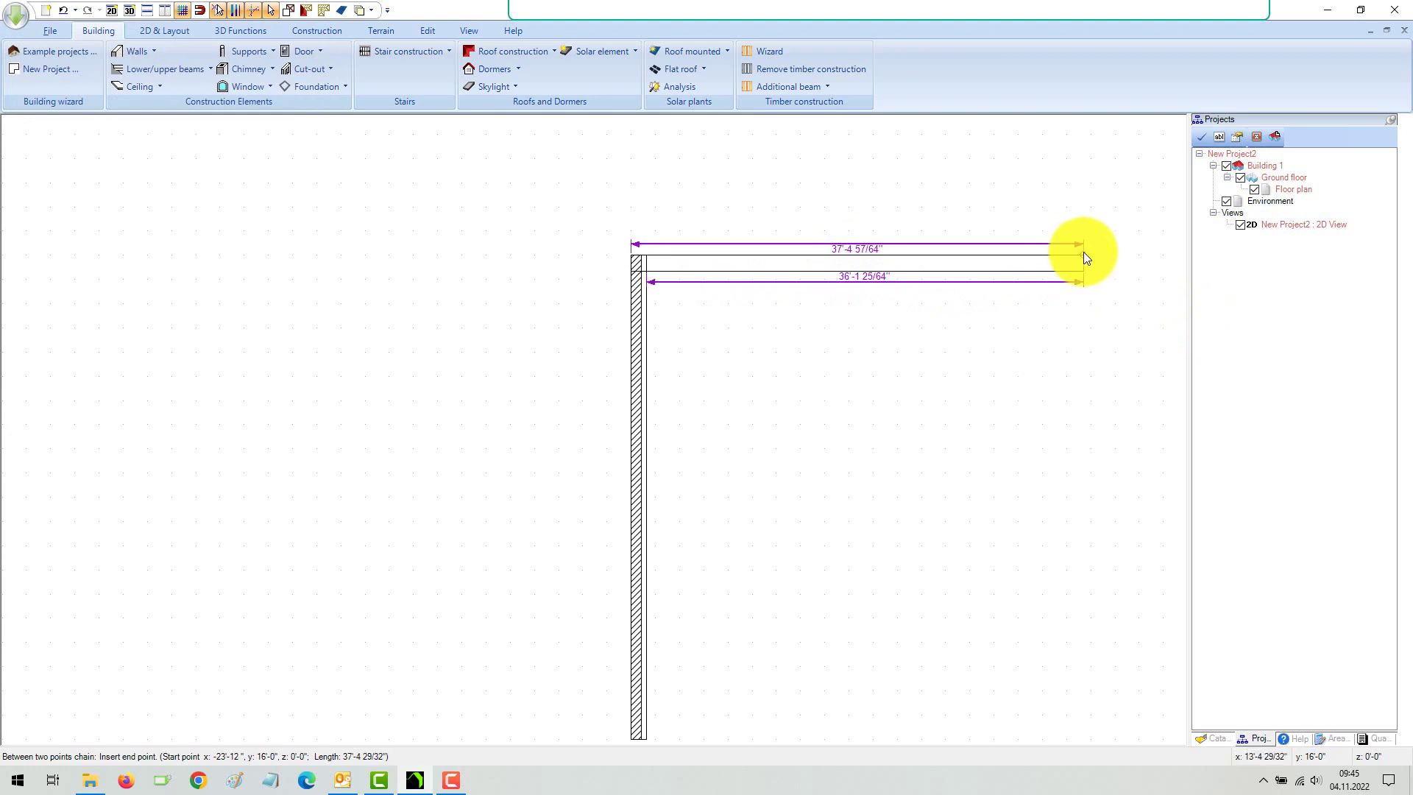
key("Tab")
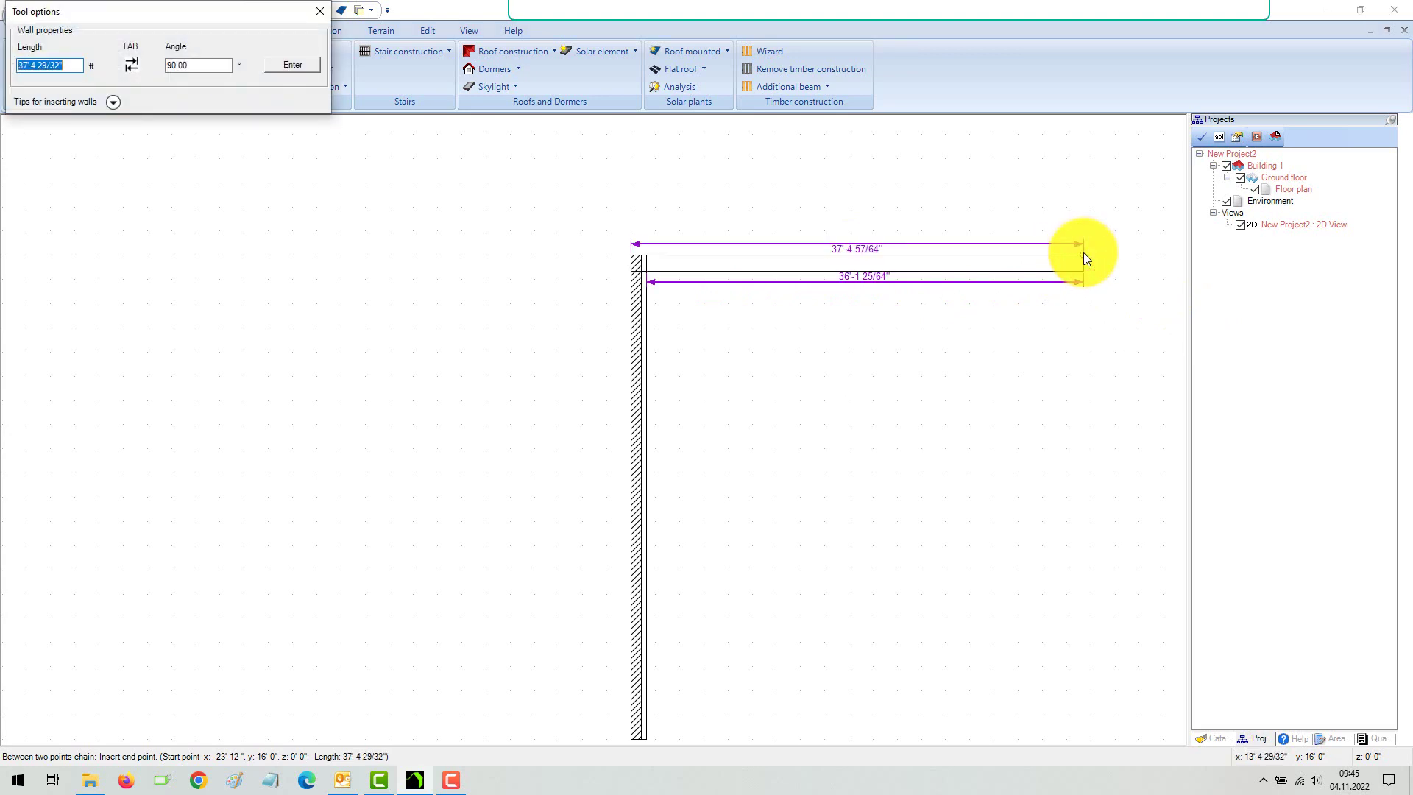
type("40")
key("Return")
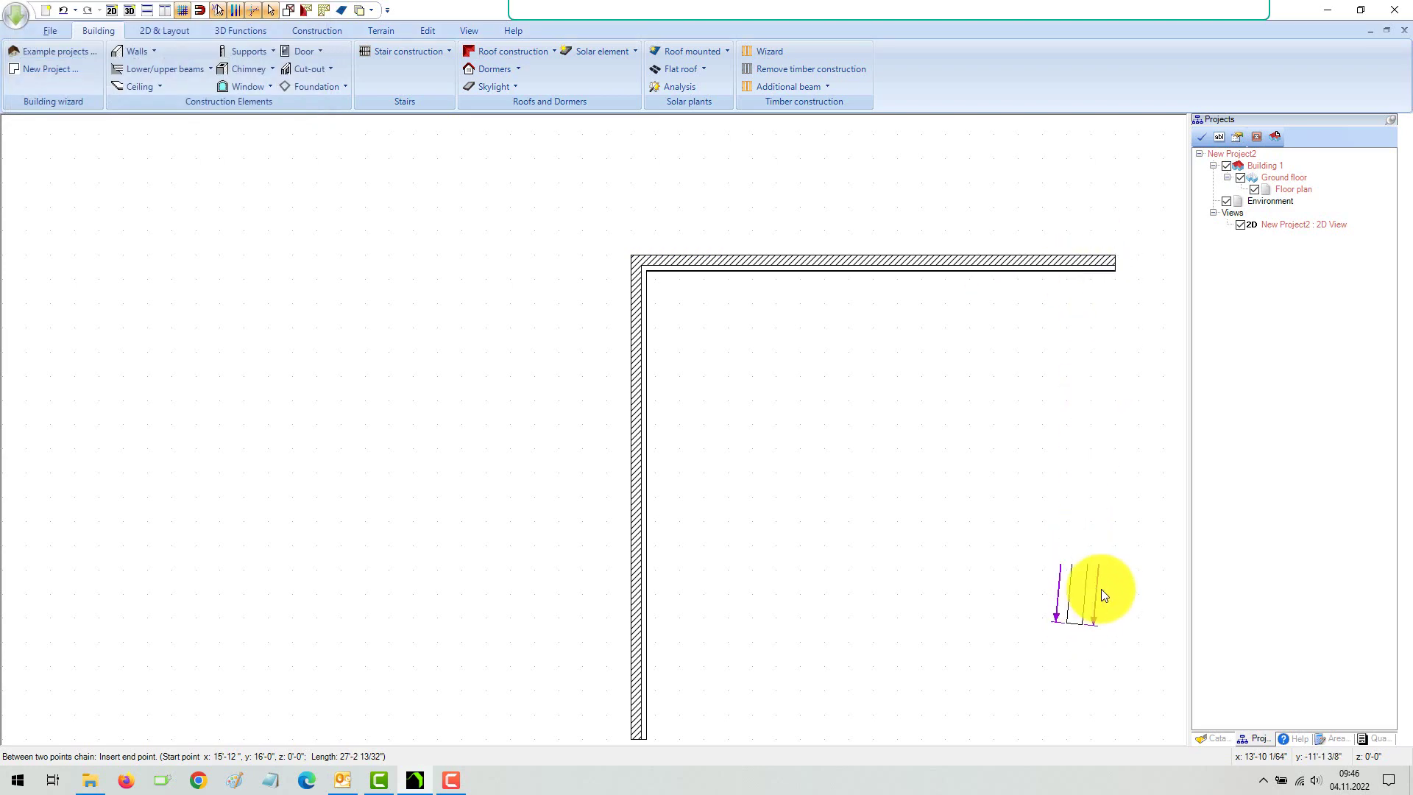
scroll(1096, 259, "up", 1)
scroll(1096, 259, "up", 1)
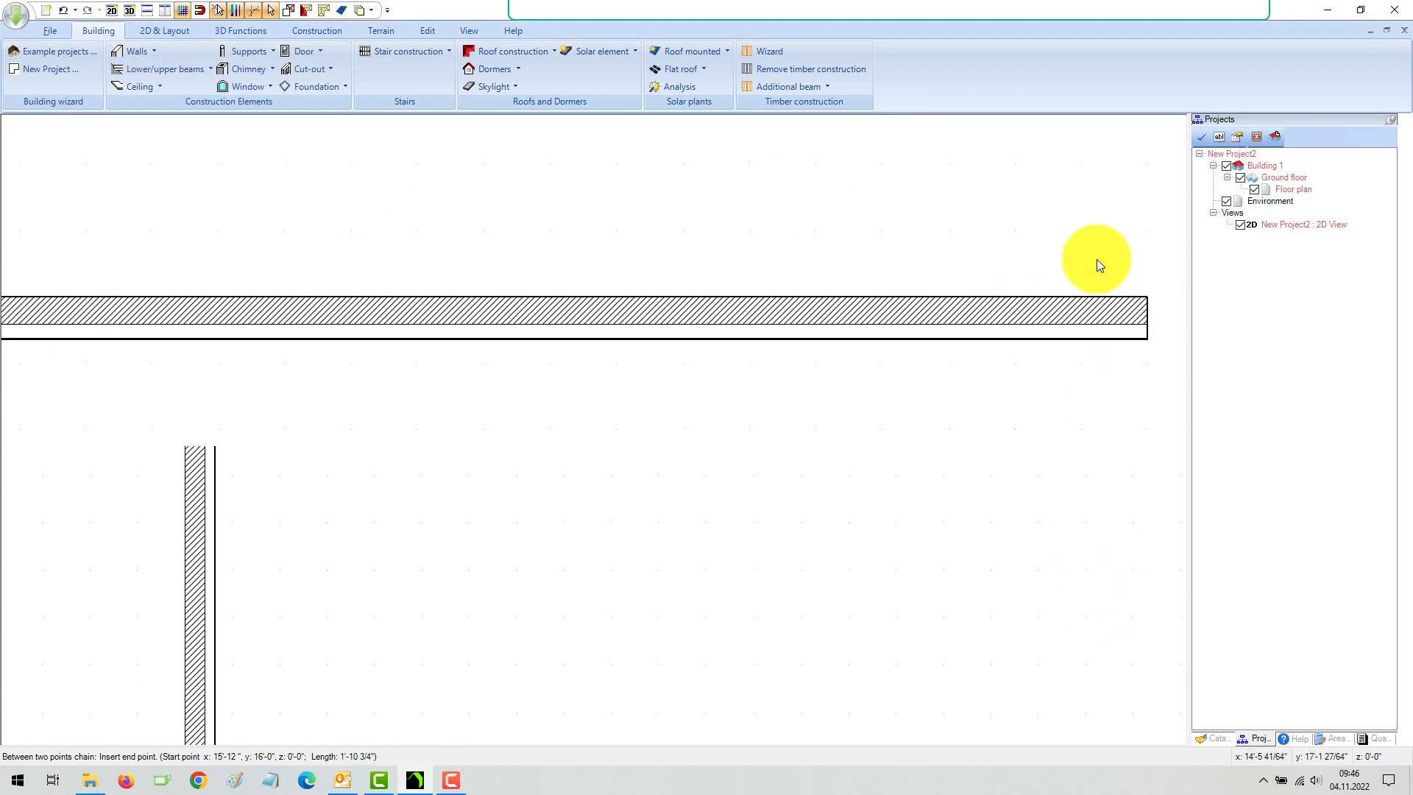
scroll(1095, 280, "down", 2)
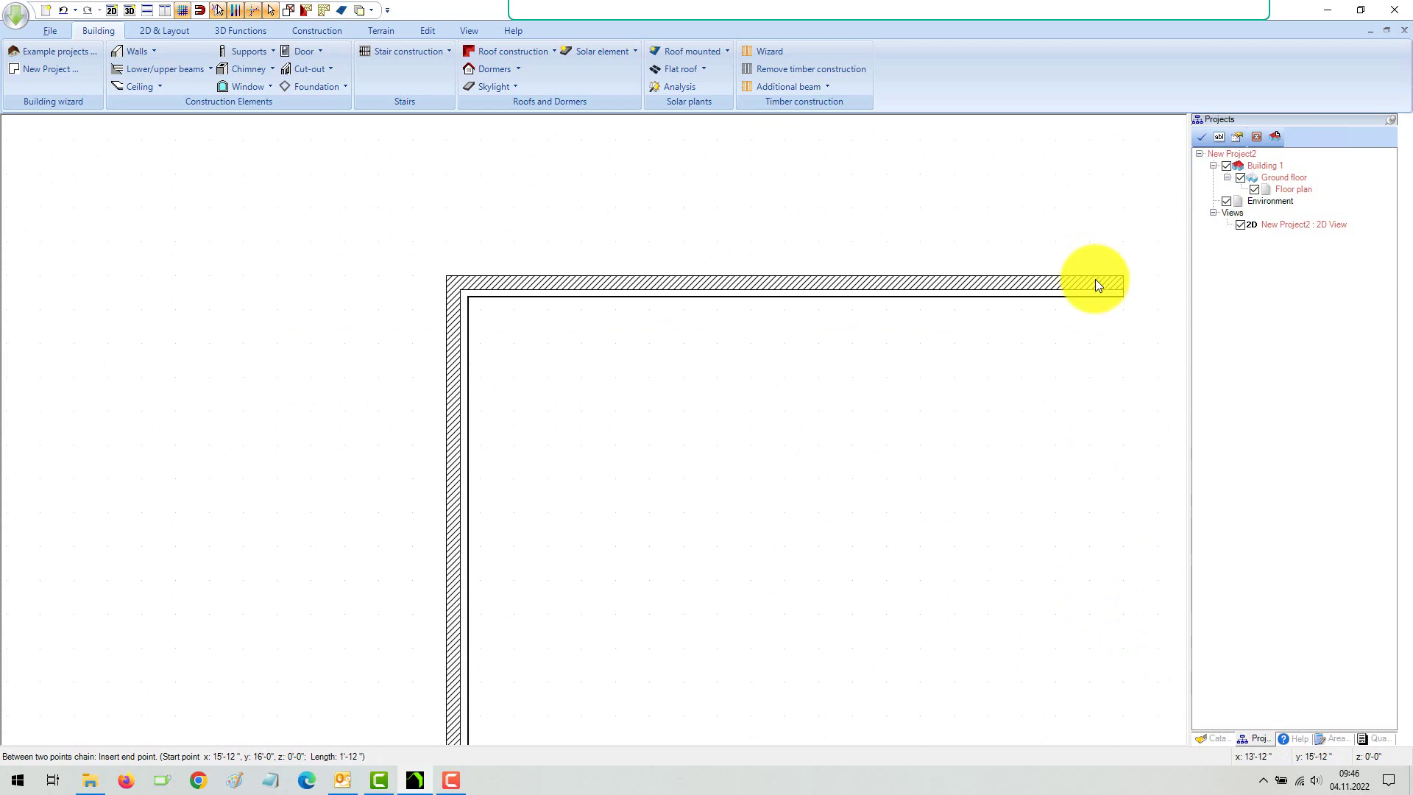
scroll(1094, 279, "down", 1)
scroll(1111, 579, "down", 1)
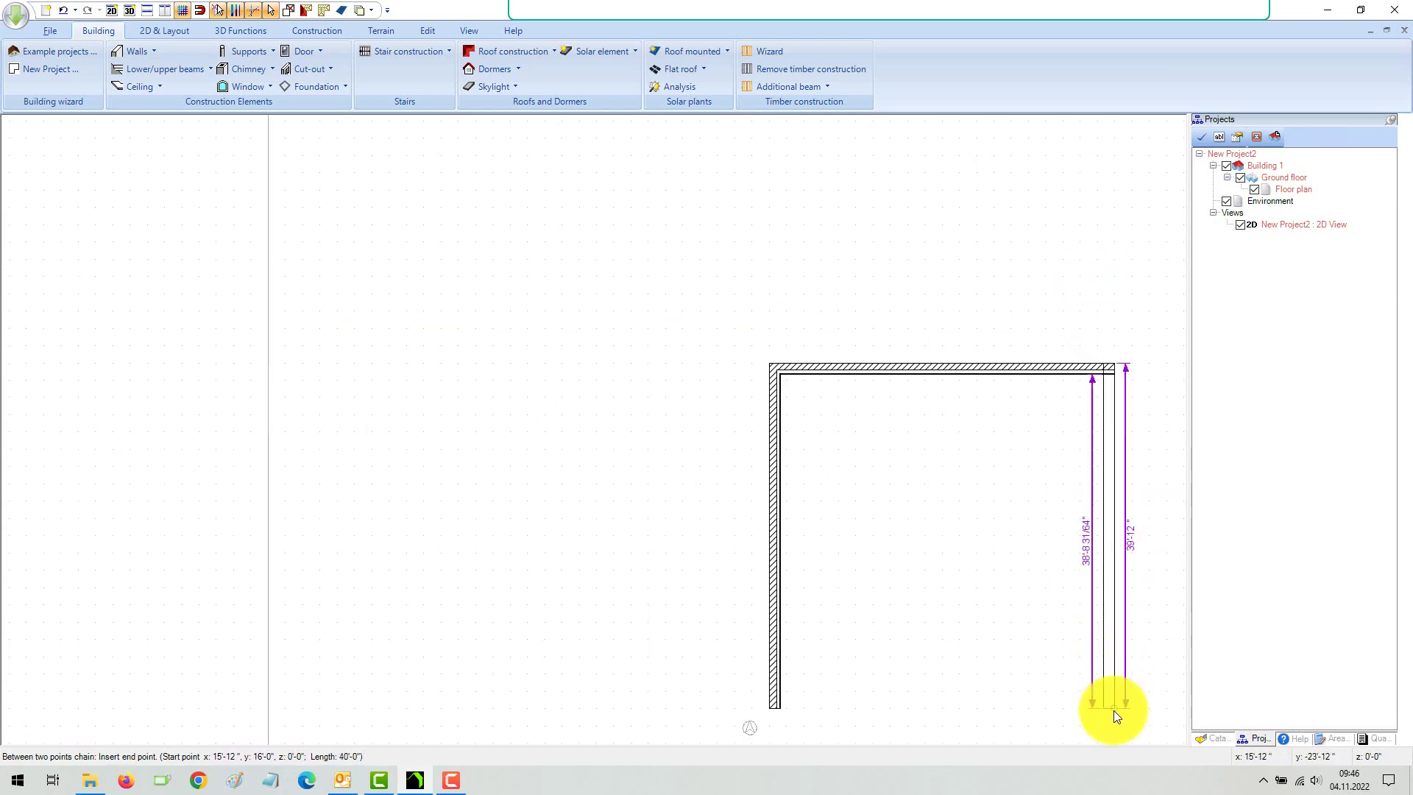
left_click(1113, 710)
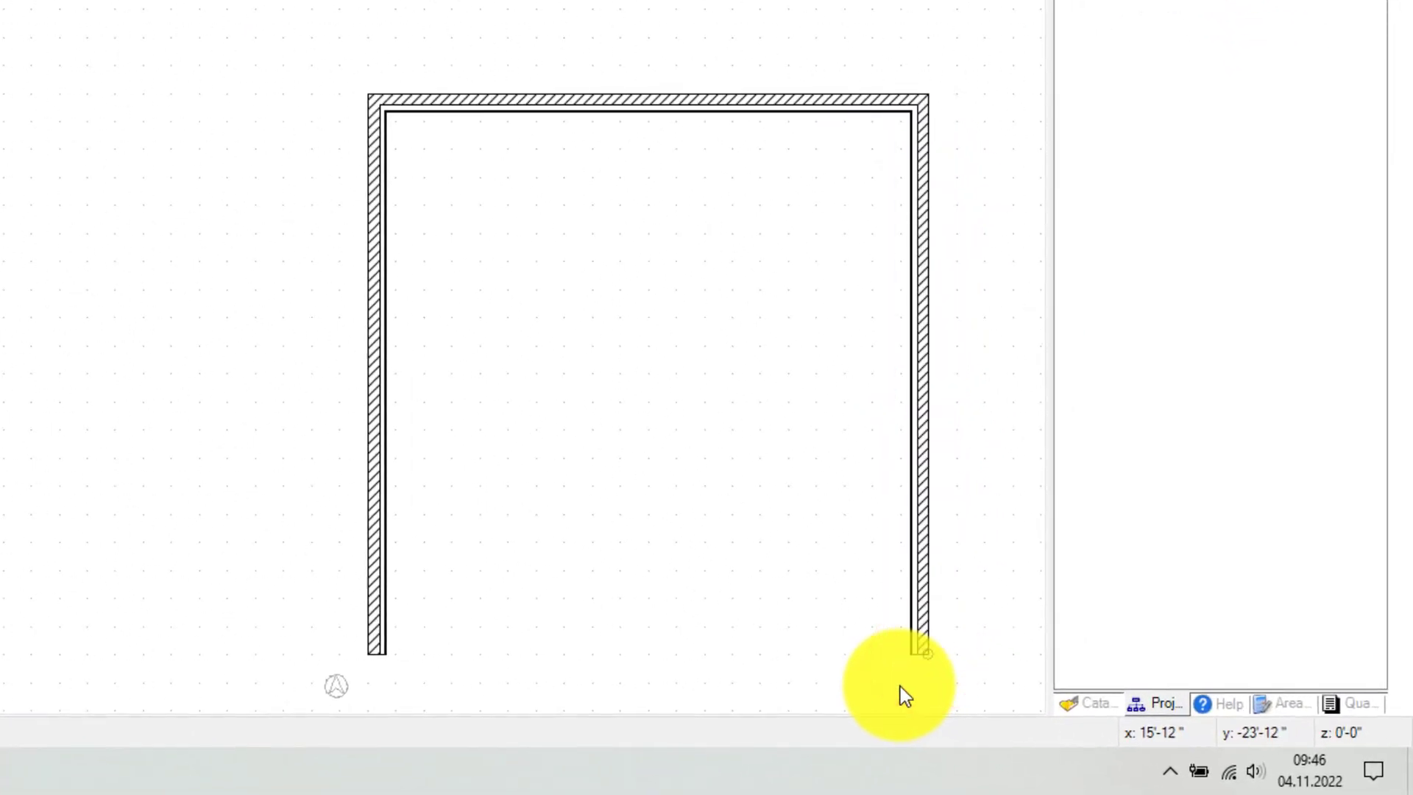
left_click(386, 655)
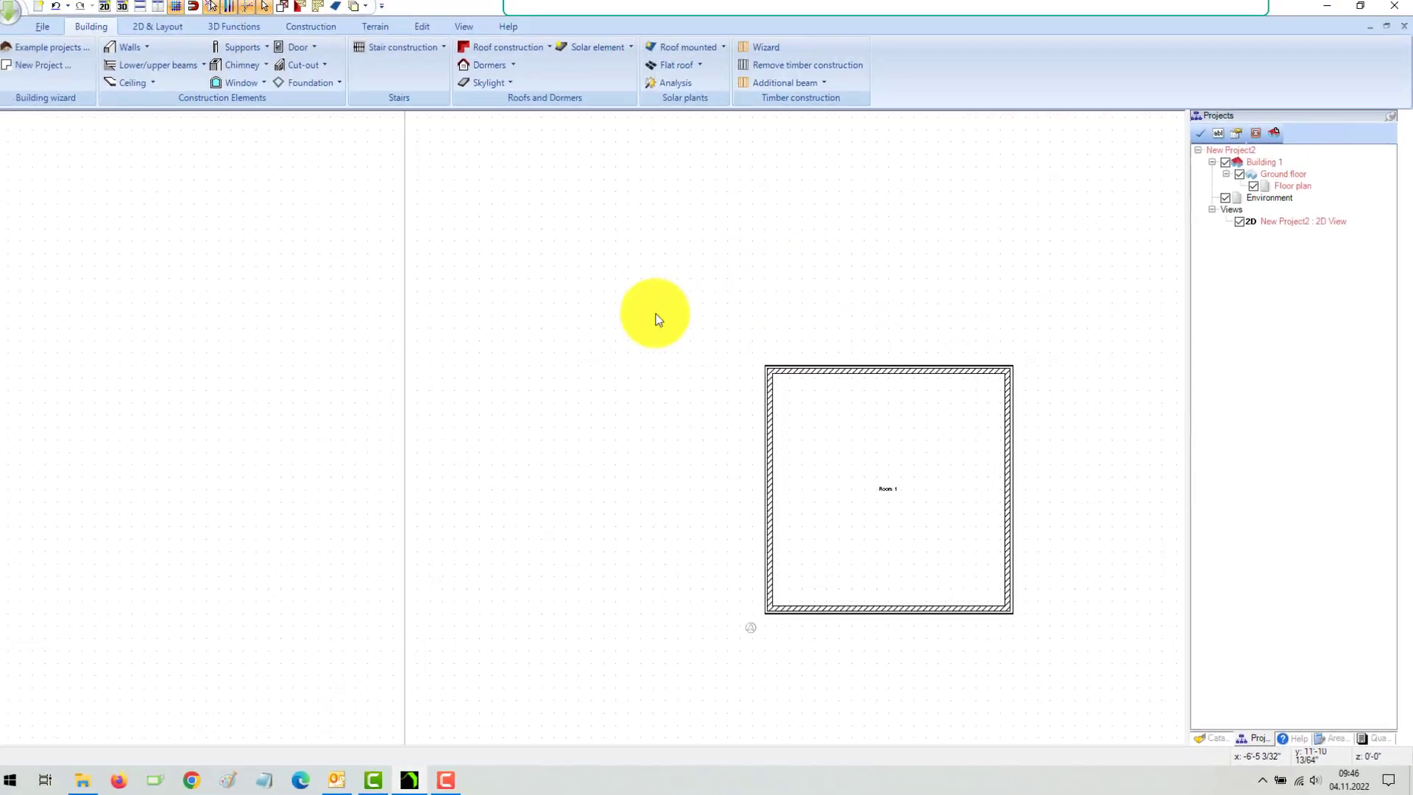
Draw a standalone vertical interior supporting wall, about 34 ft, left of Room 1.
left_click(605, 255)
left_click(141, 50)
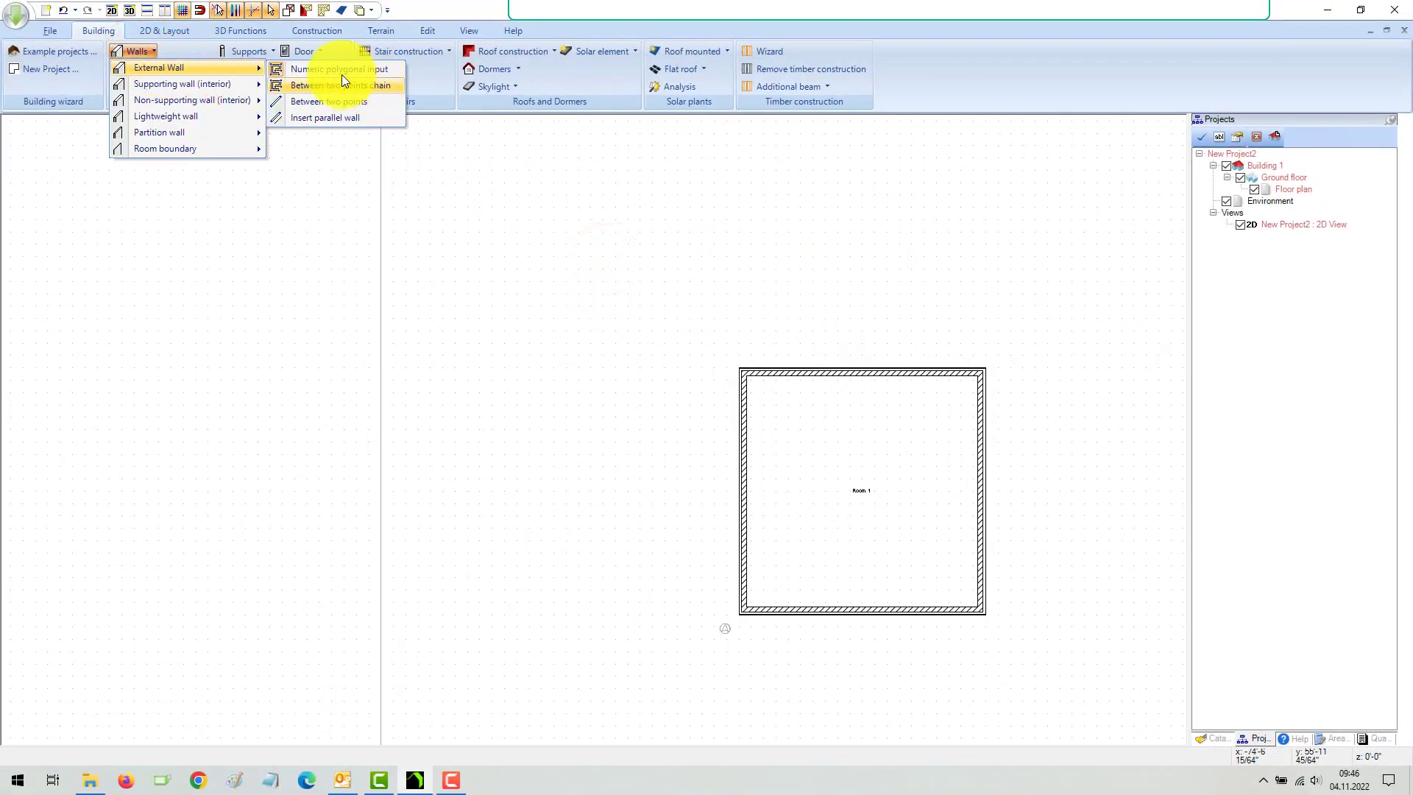
mouse_move(182, 83)
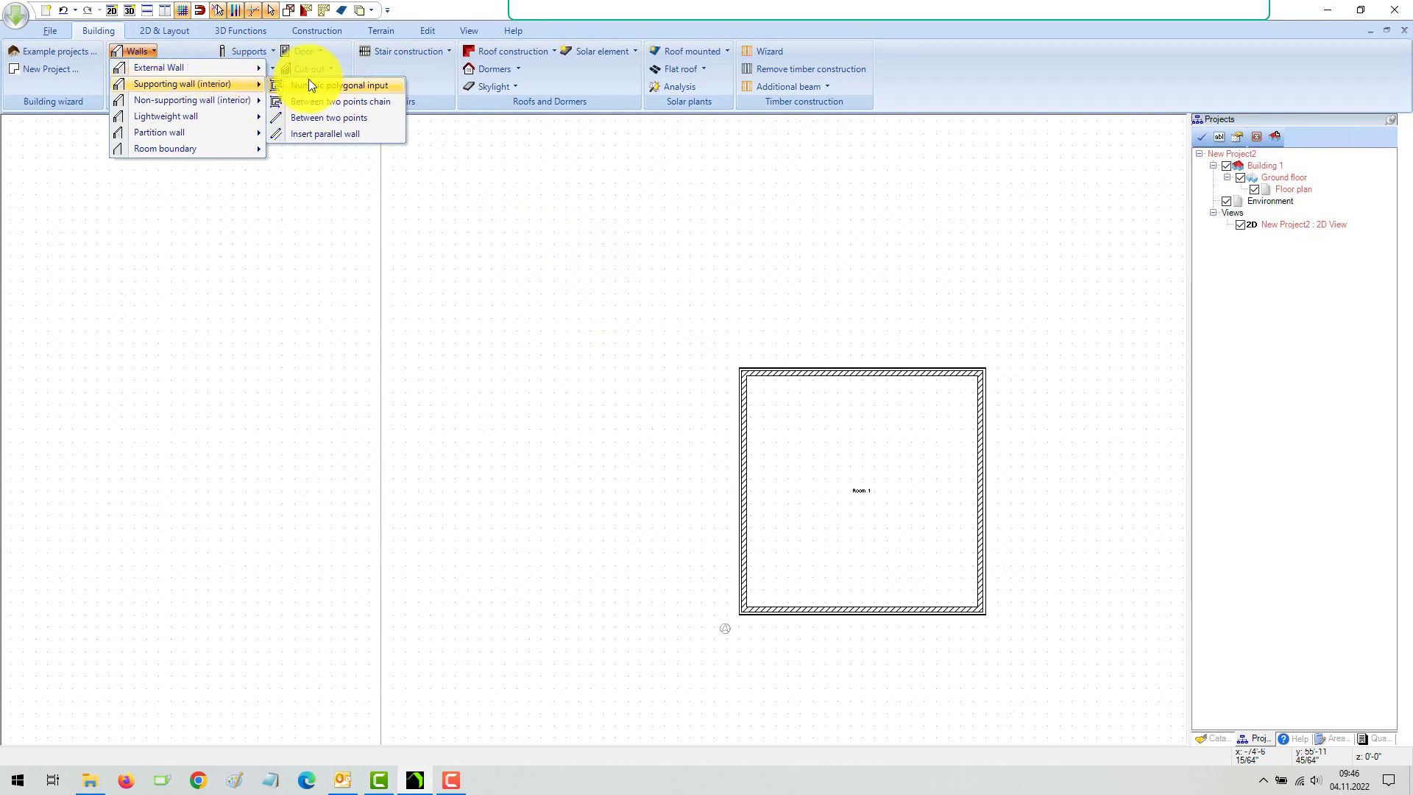
left_click(331, 101)
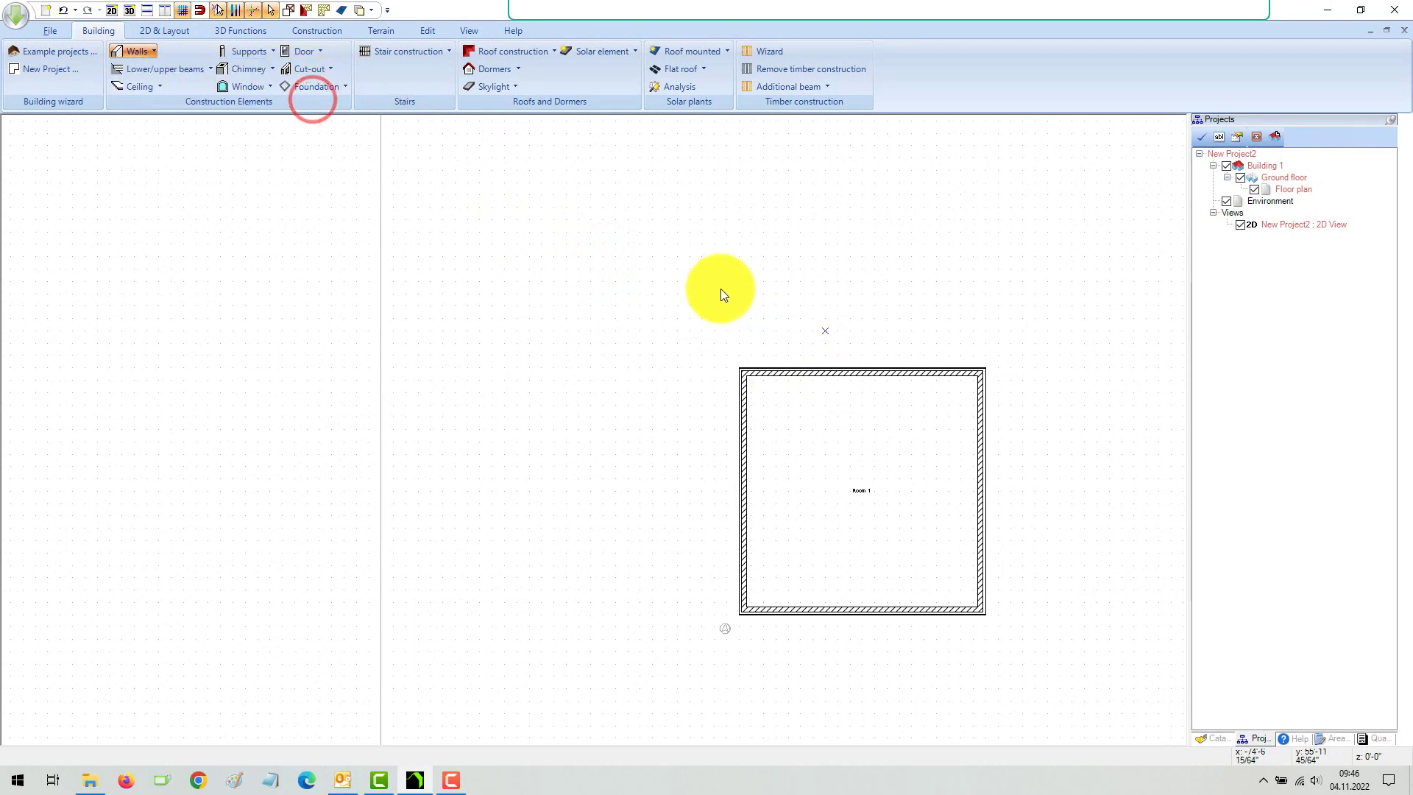
left_click(604, 603)
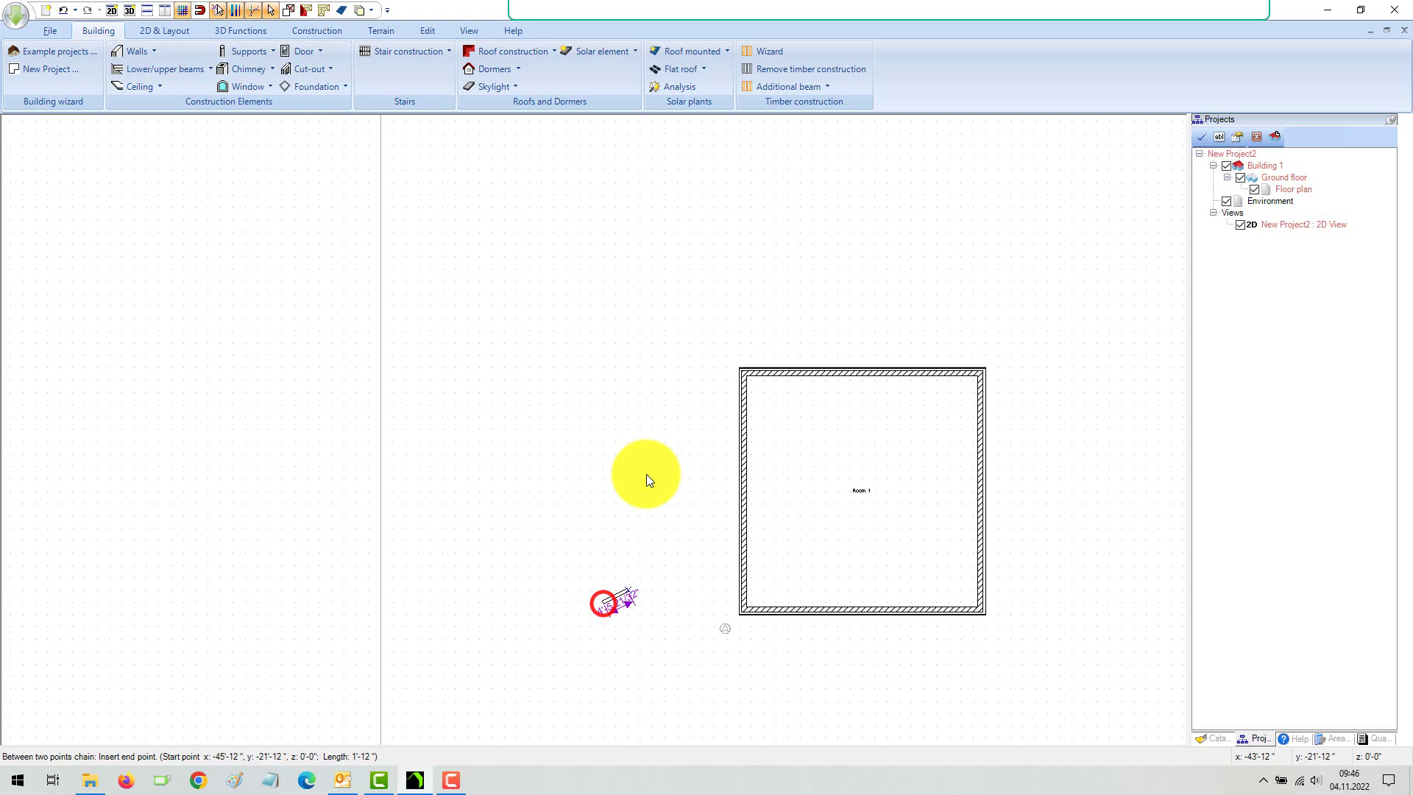
left_click(603, 395)
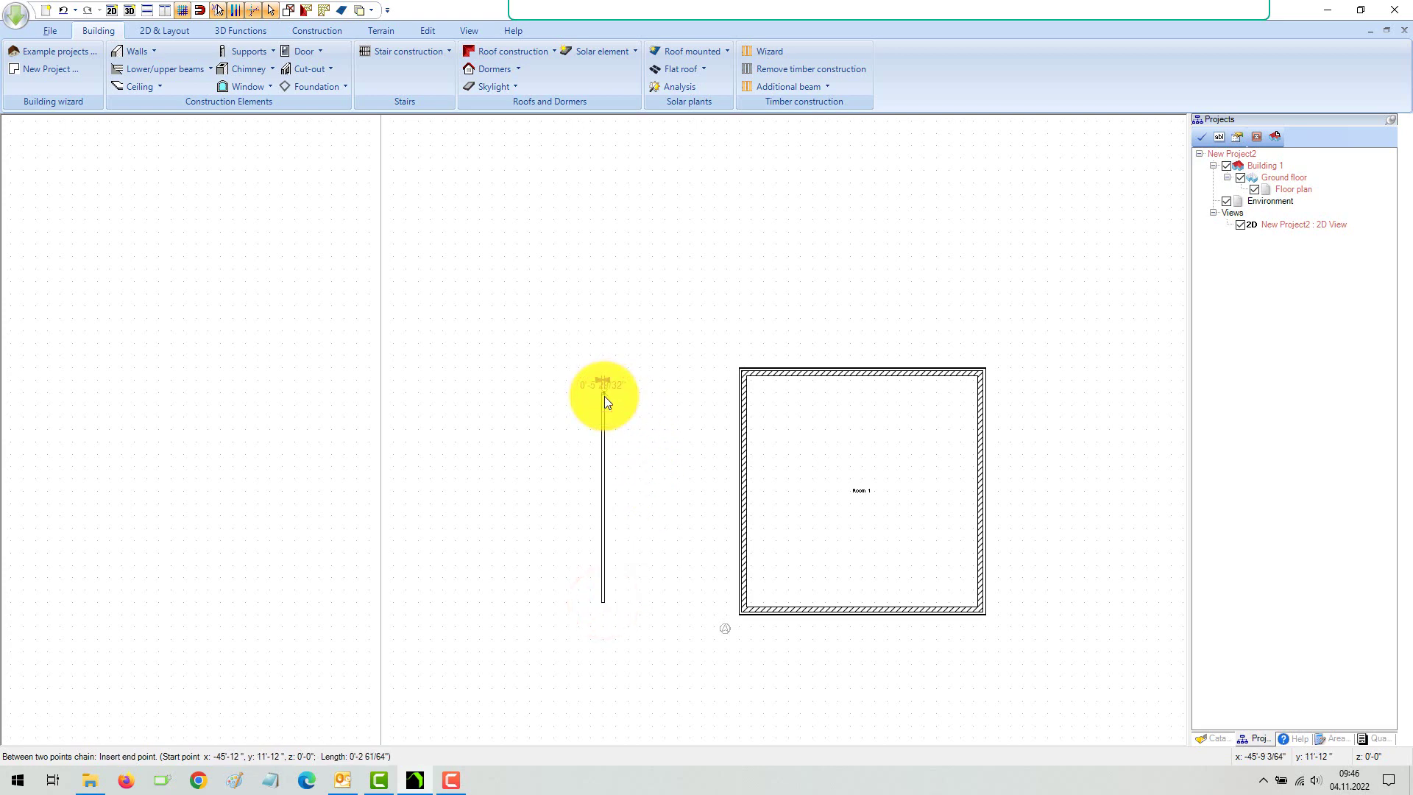
key("Escape")
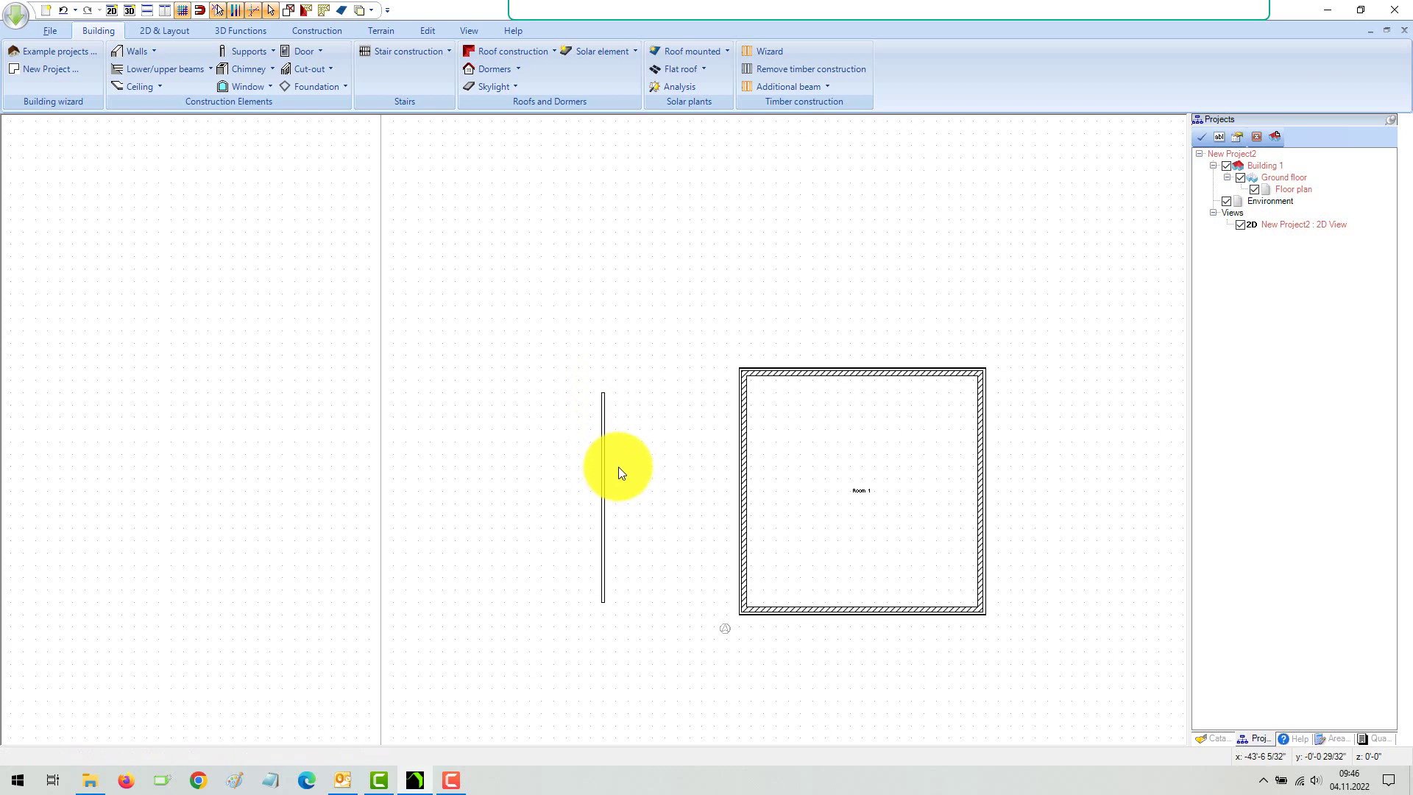
scroll(618, 466, "up", 2)
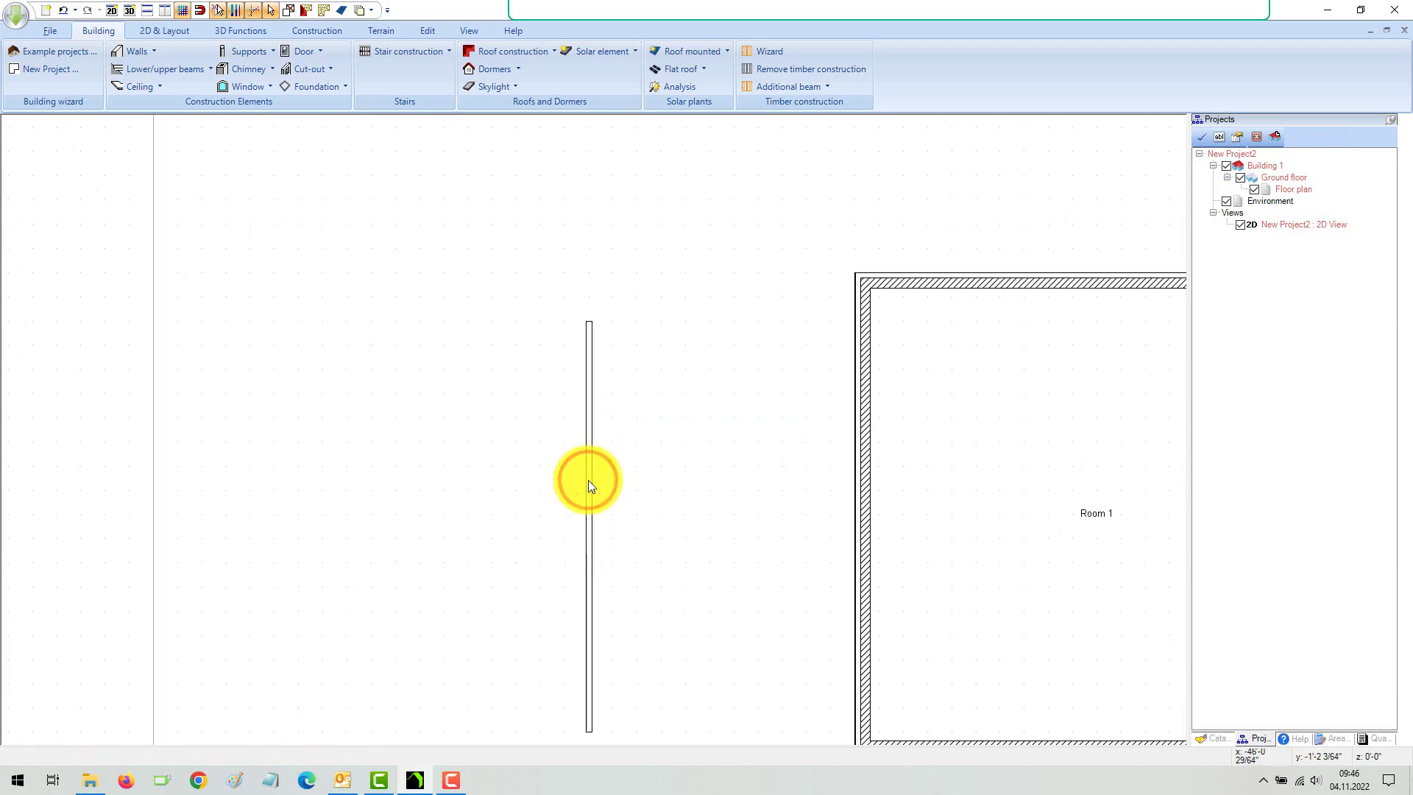
Load My_wall_layout.layout into the interior wall's layers, making it 1'-3 1/2" thick.
left_click(588, 480)
right_click(593, 479)
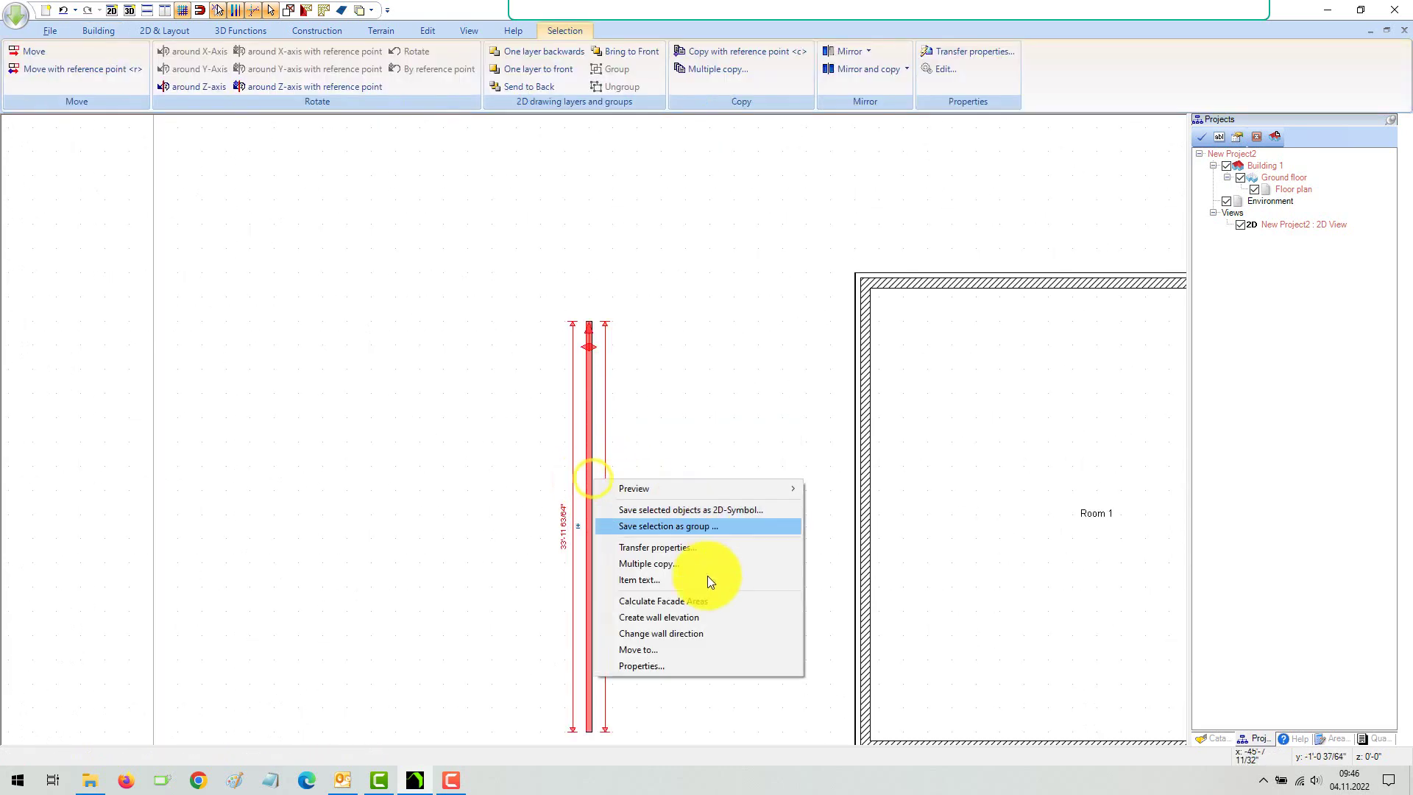
left_click(665, 667)
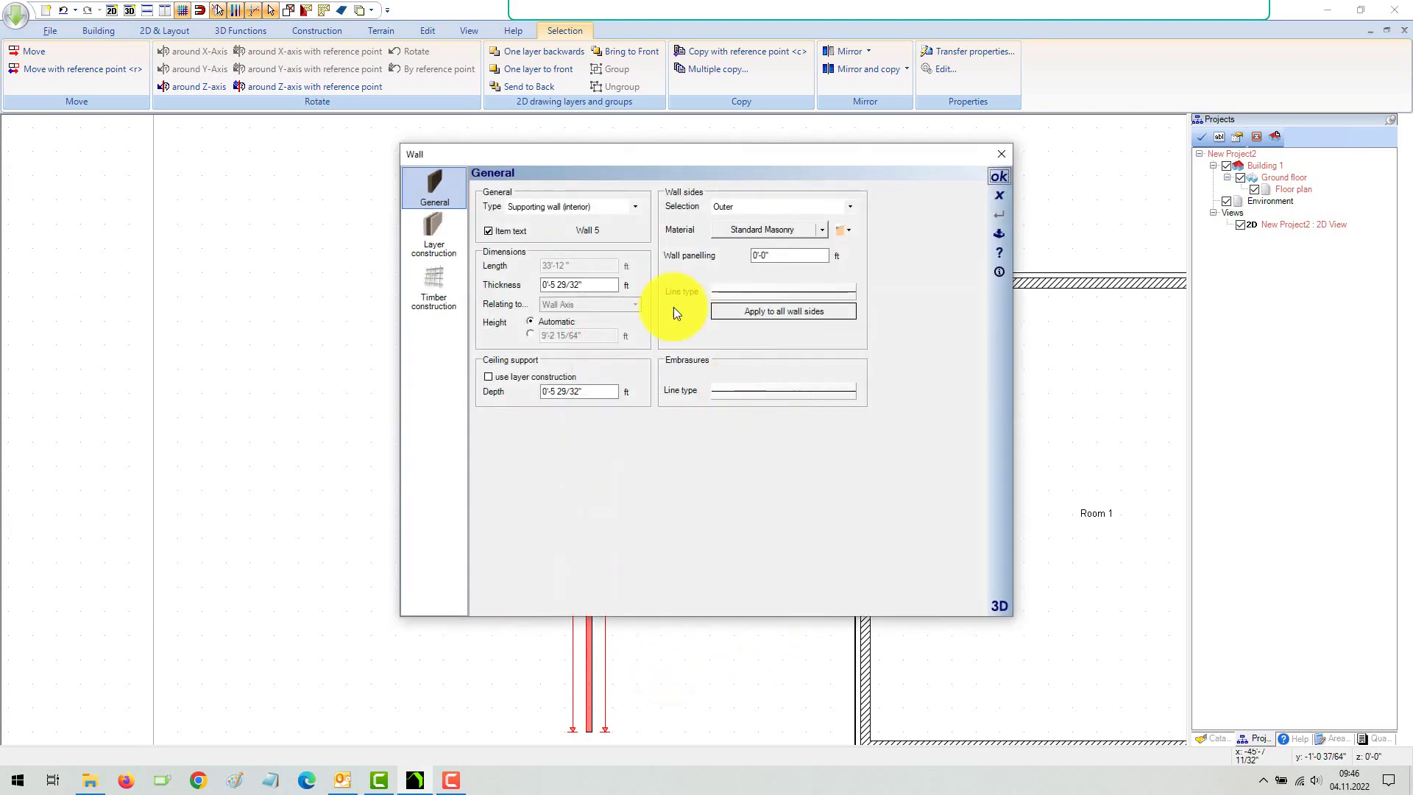
left_click(434, 239)
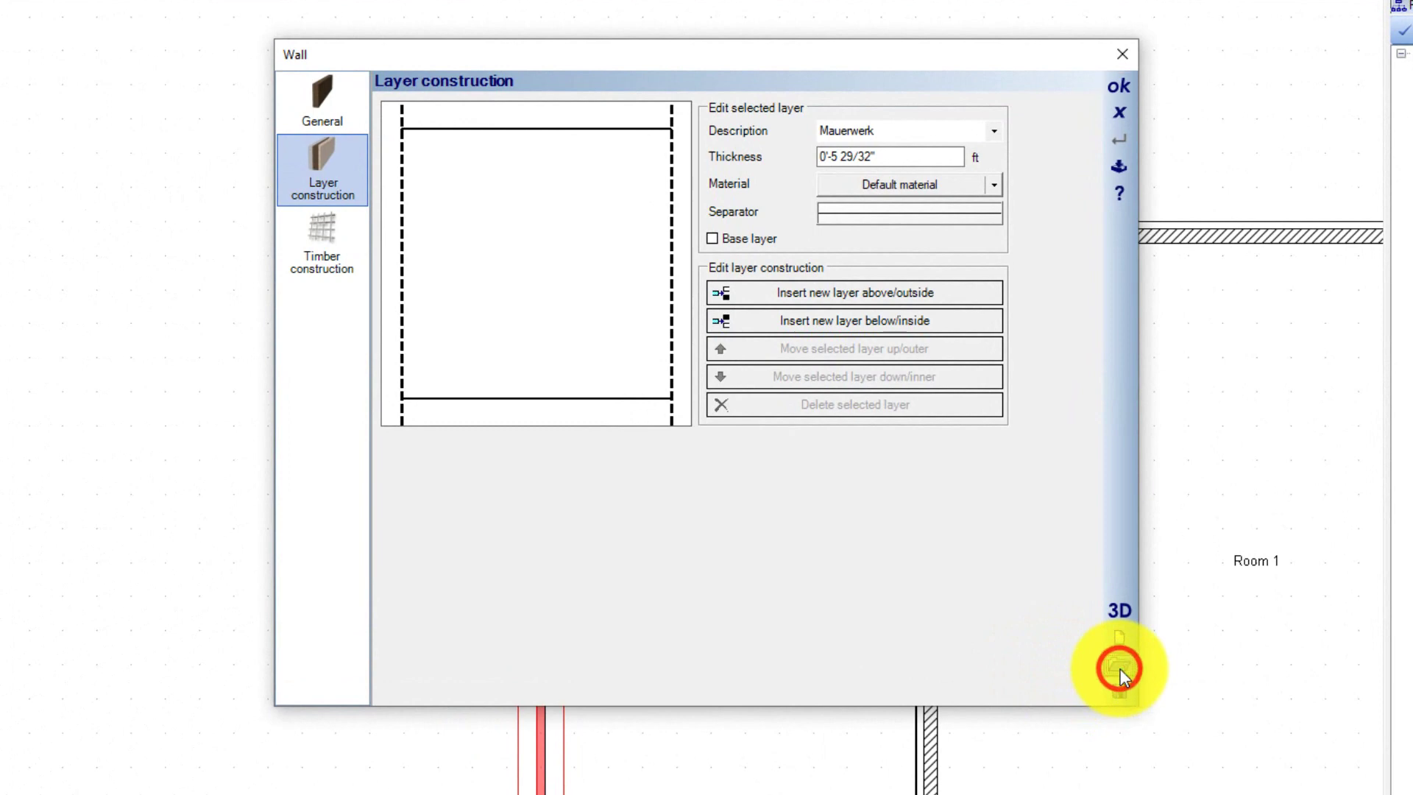
left_click(1121, 668)
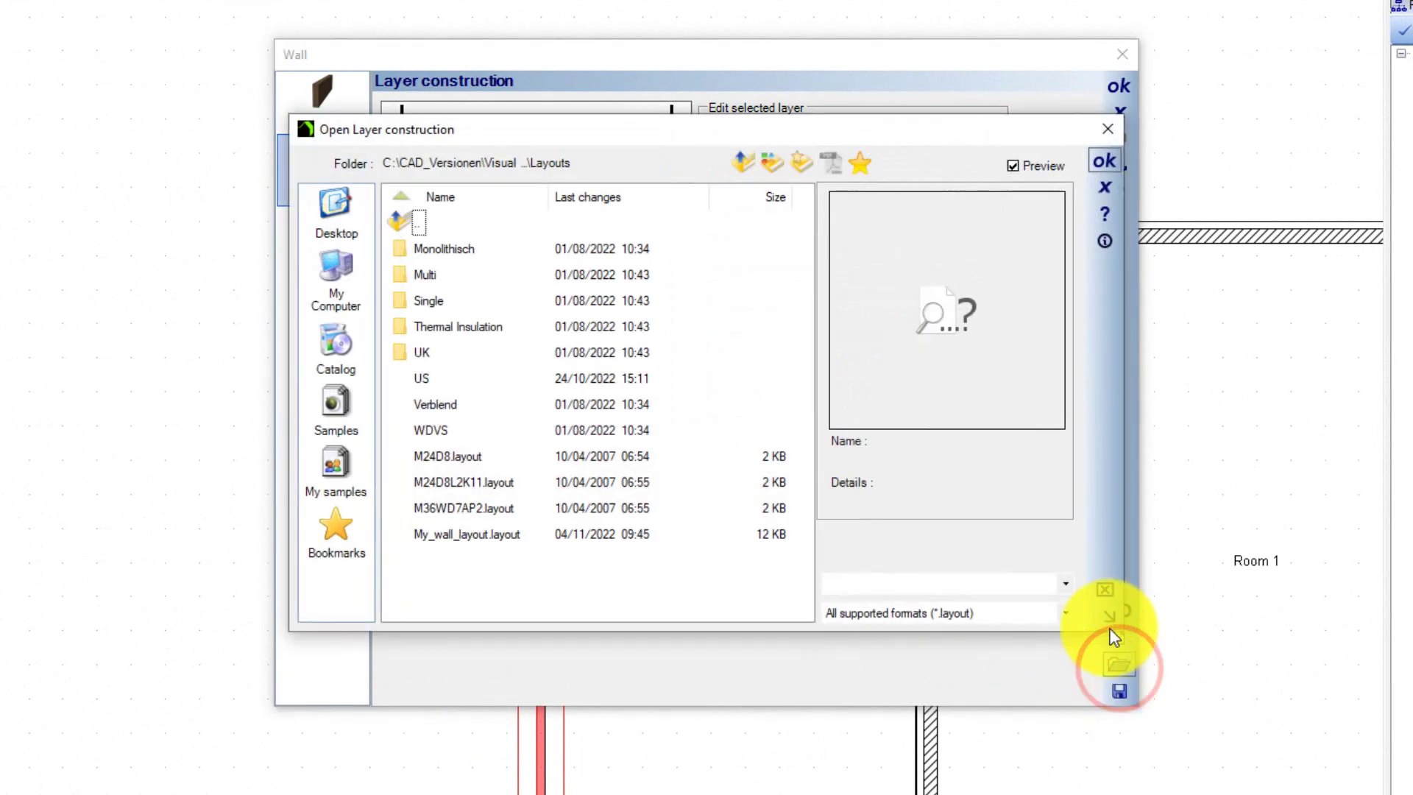
left_click(472, 534)
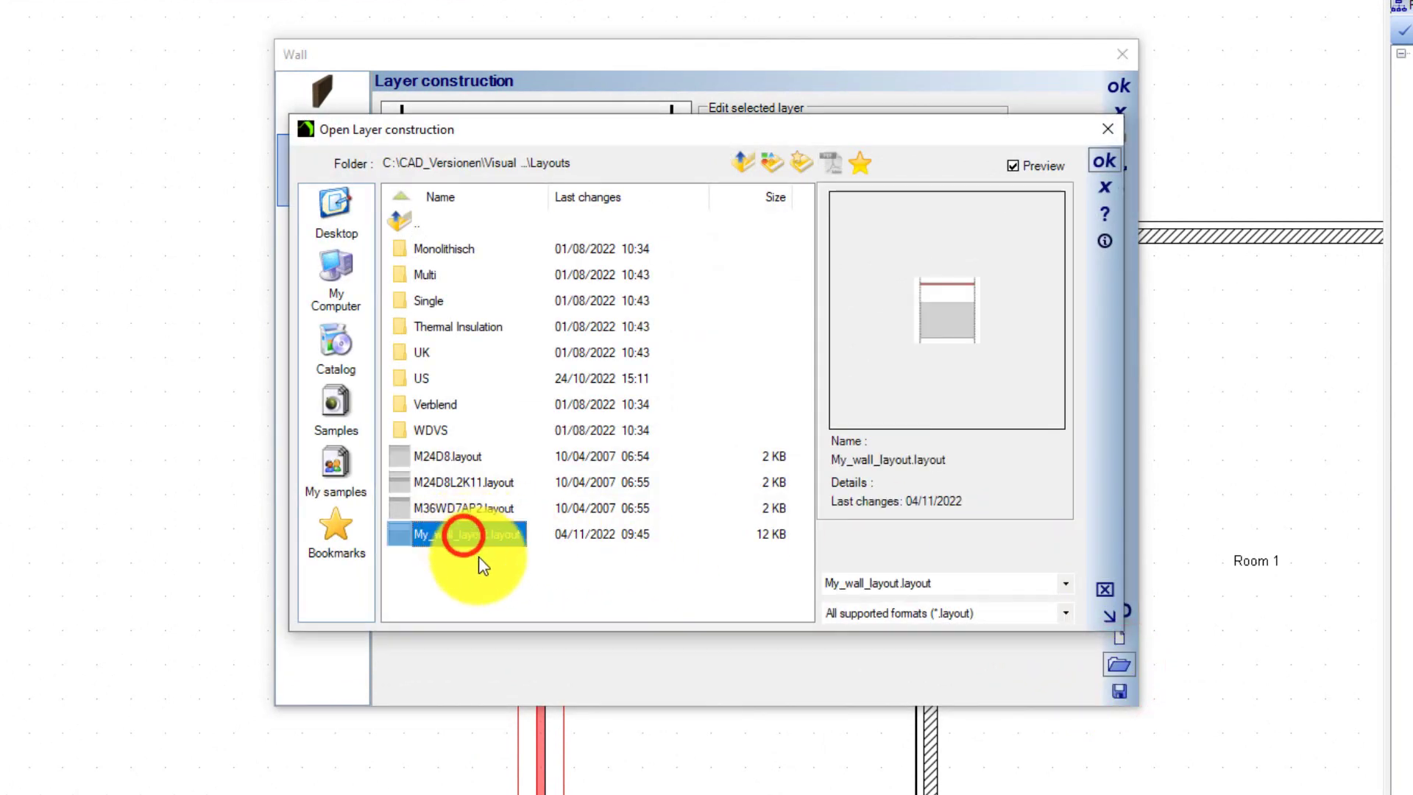
left_click(1108, 165)
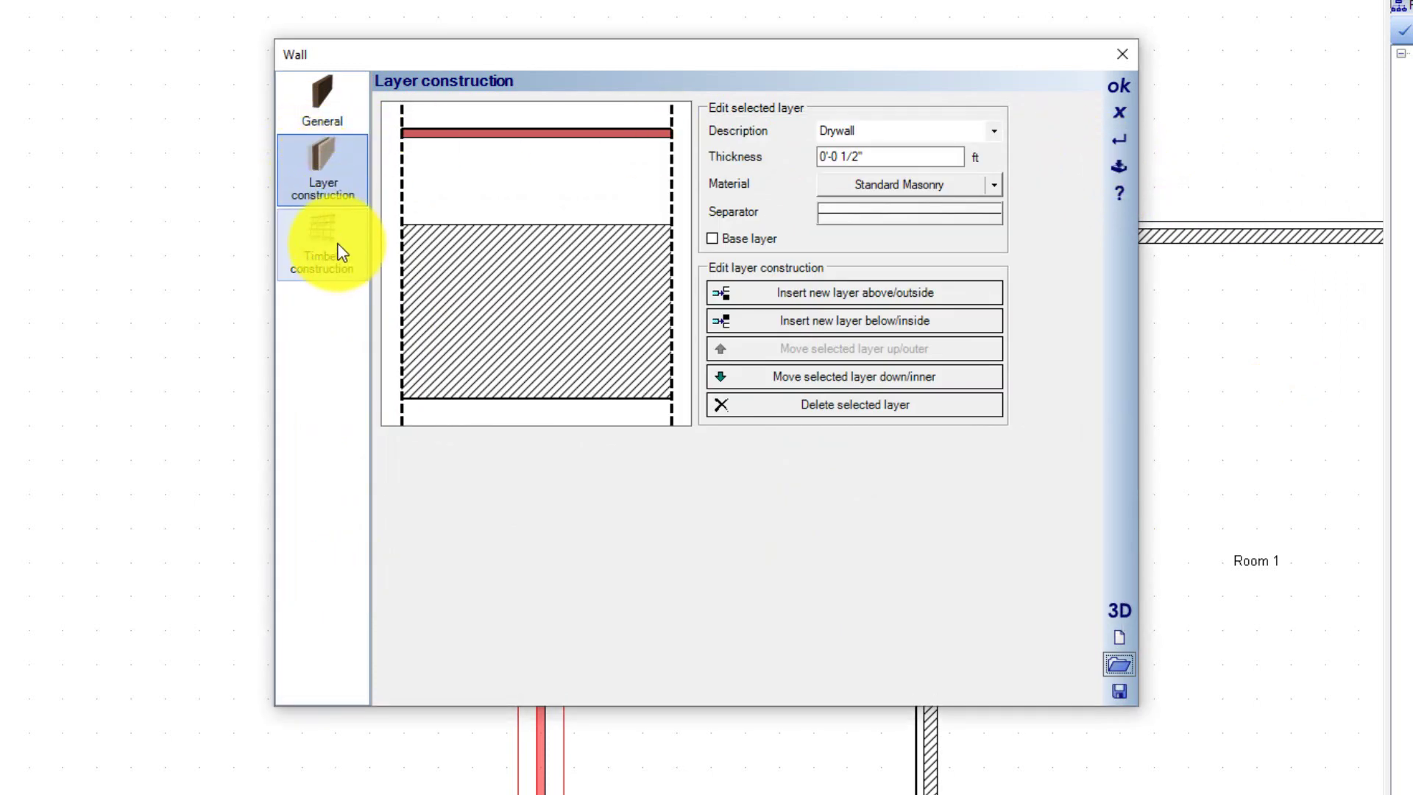
Anchor the interior wall's thickness to the opposite wall side and apply it.
left_click(328, 104)
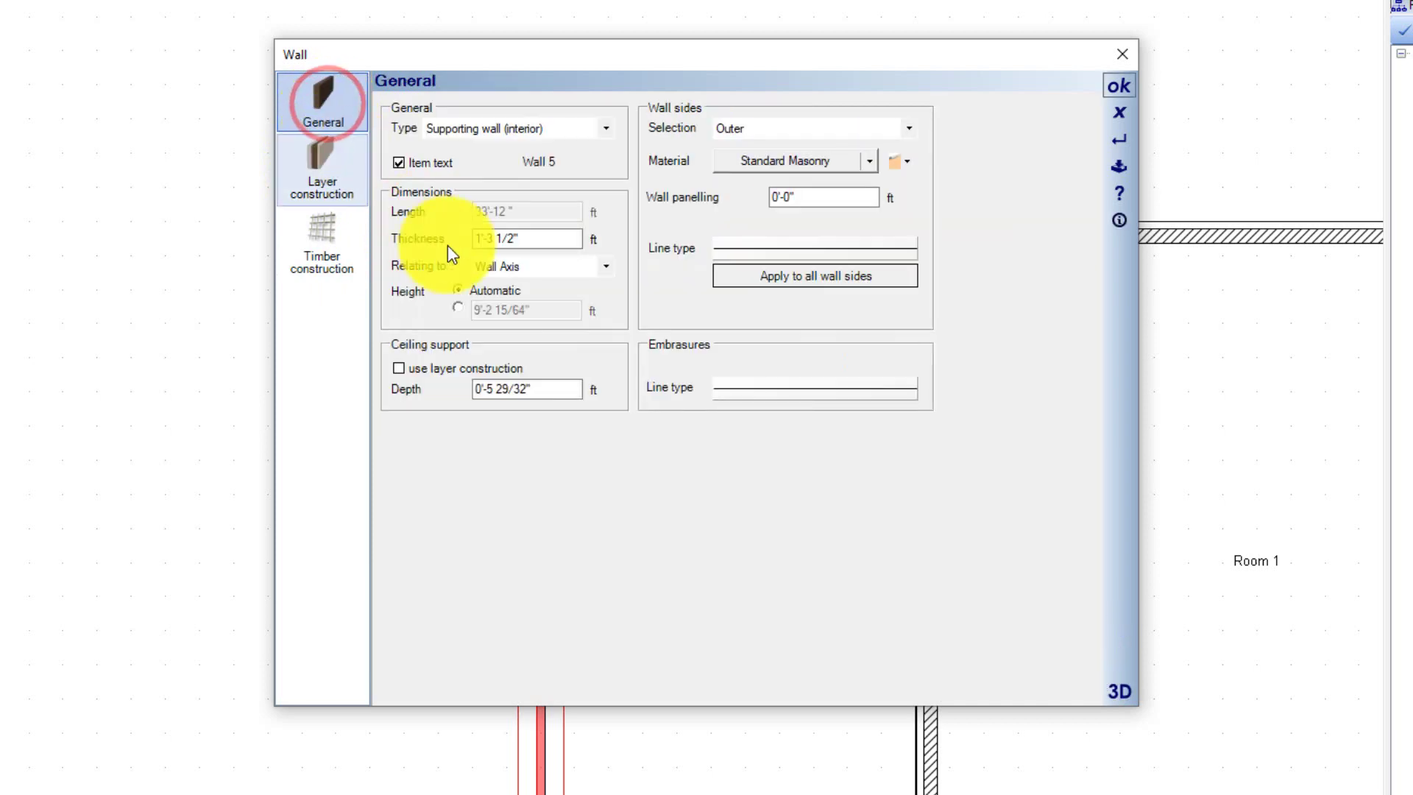
left_click(605, 266)
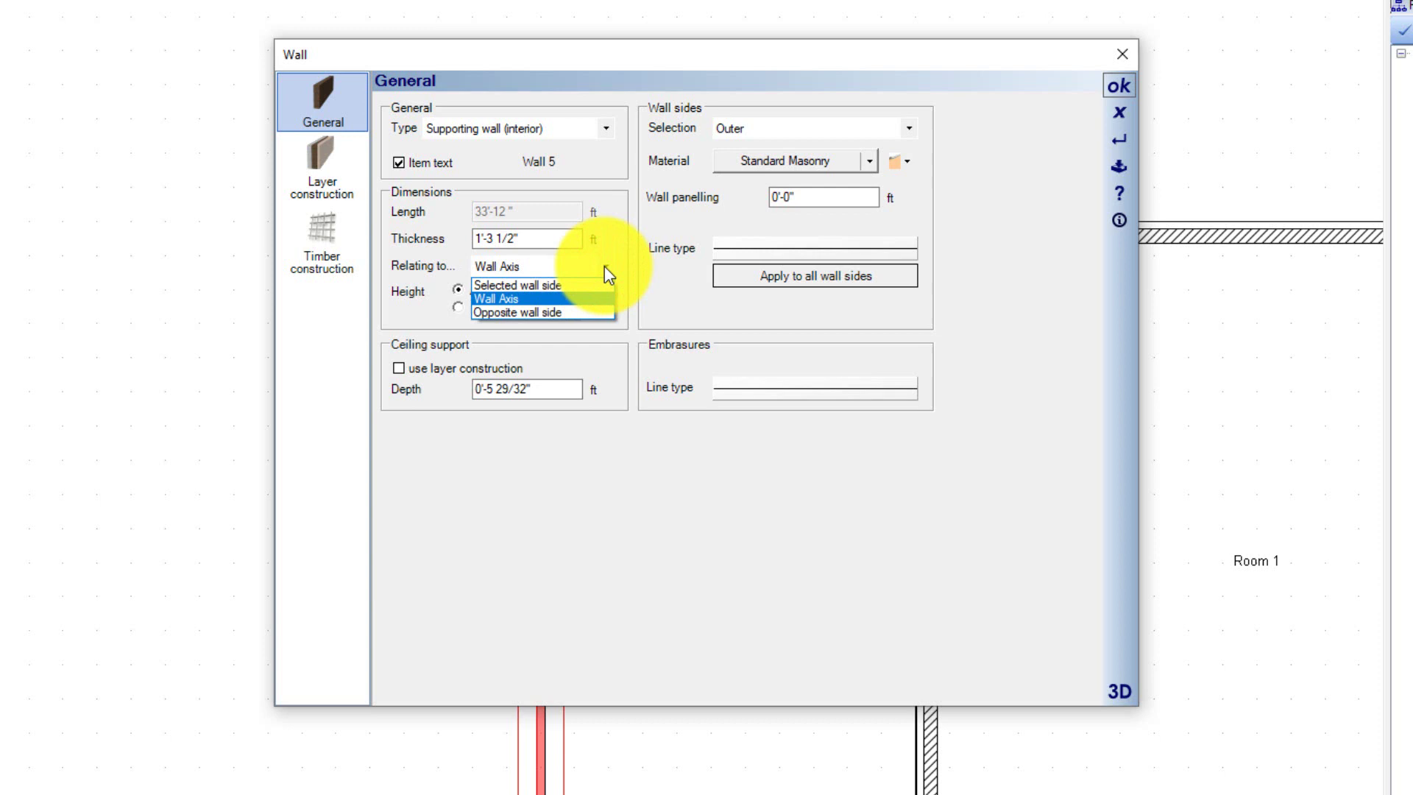
left_click(541, 314)
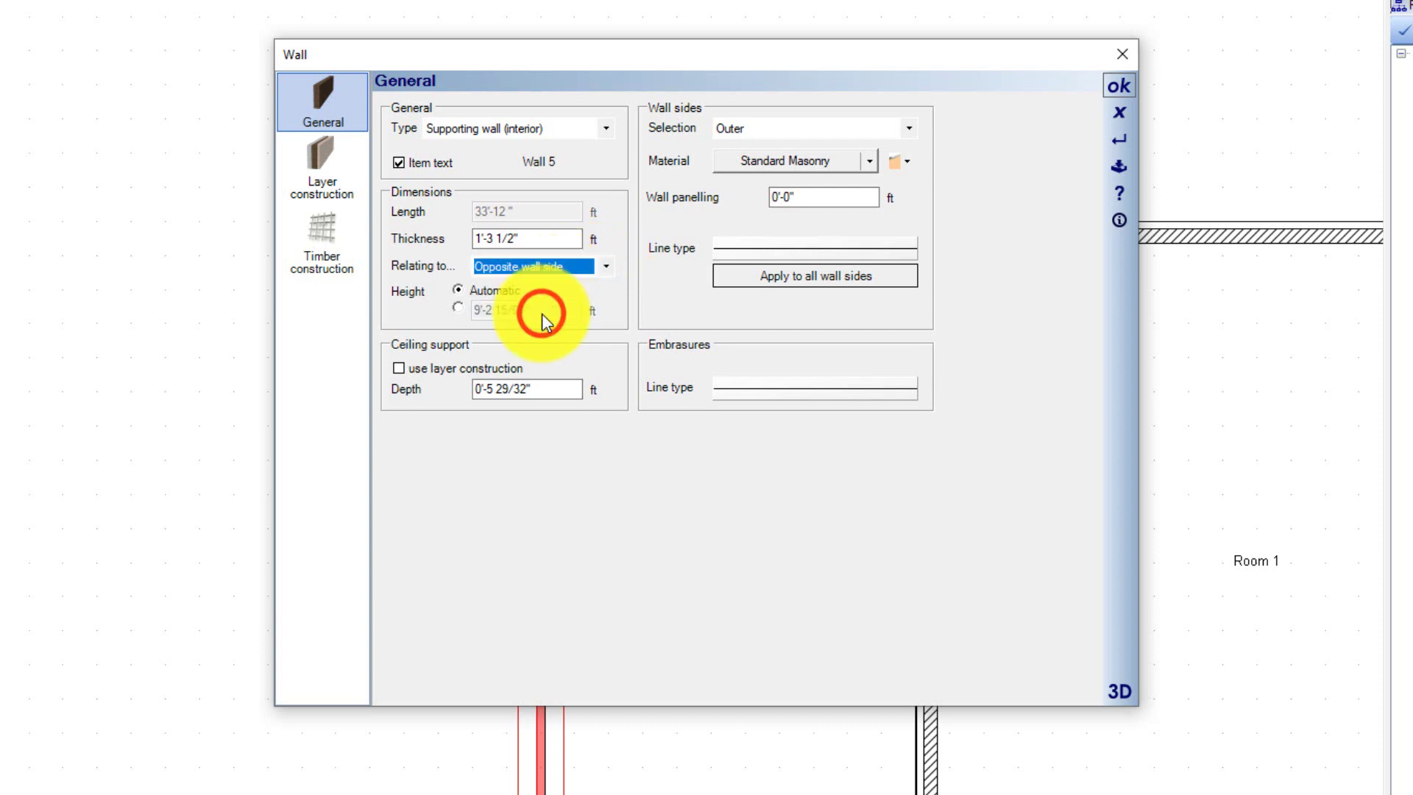
left_click(1125, 87)
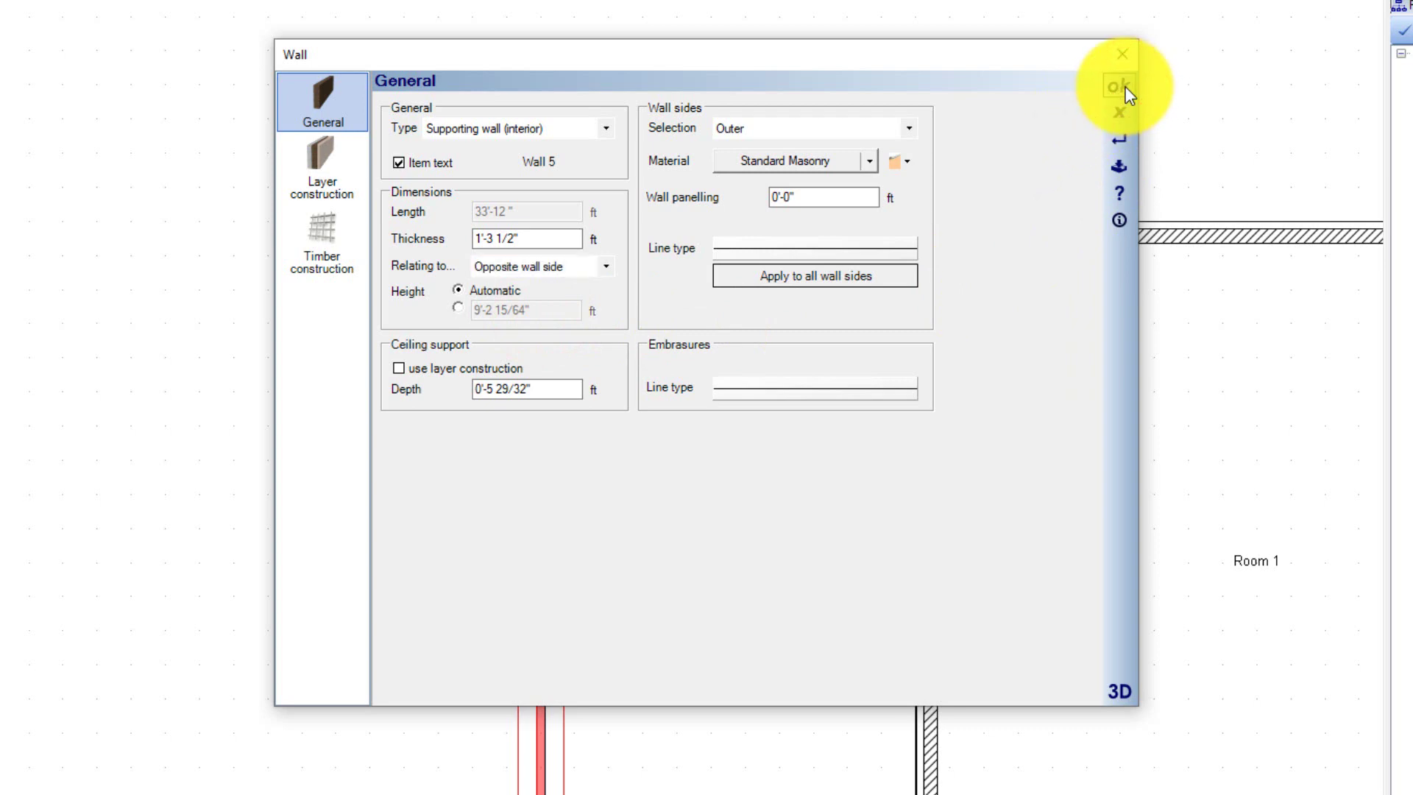
left_click(1124, 86)
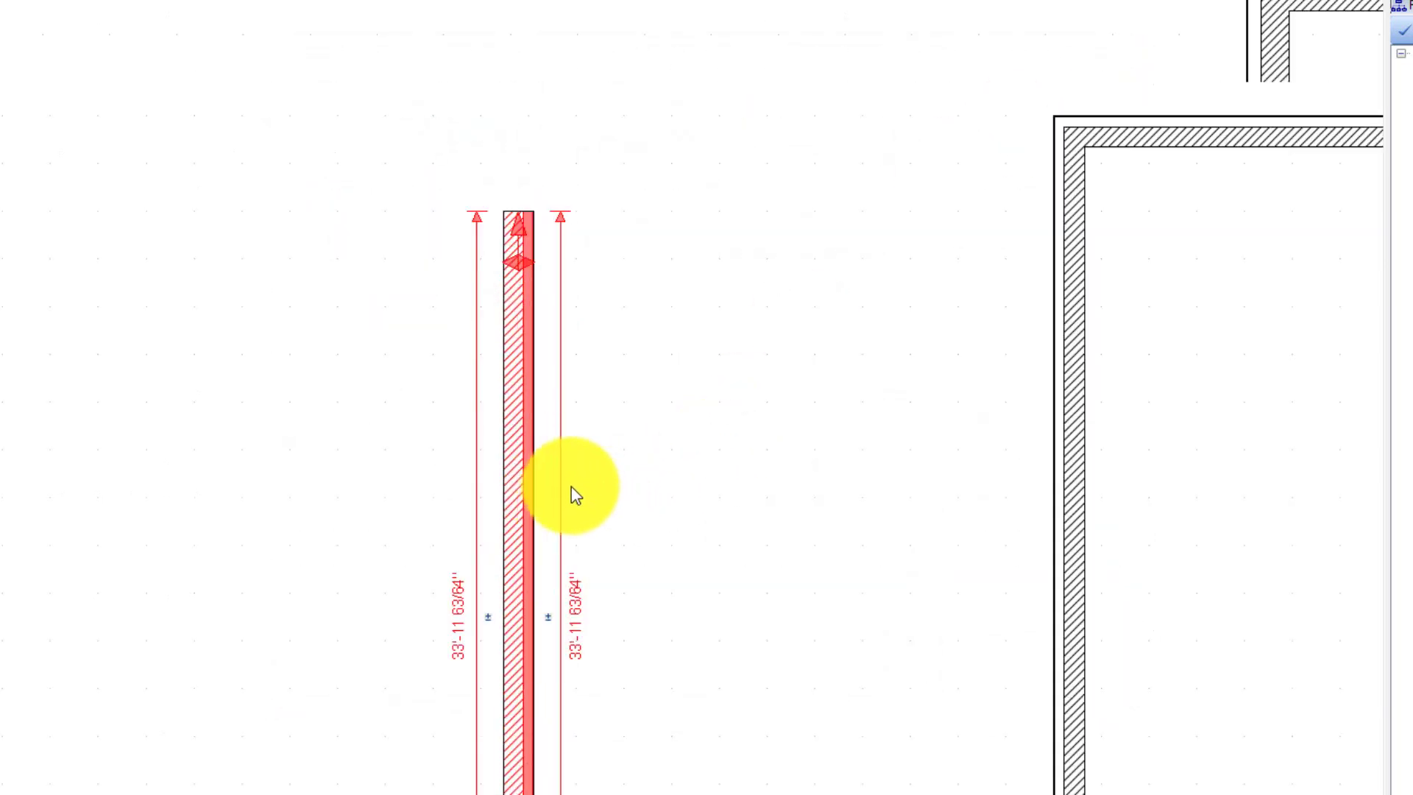
scroll(571, 487, "down", 3)
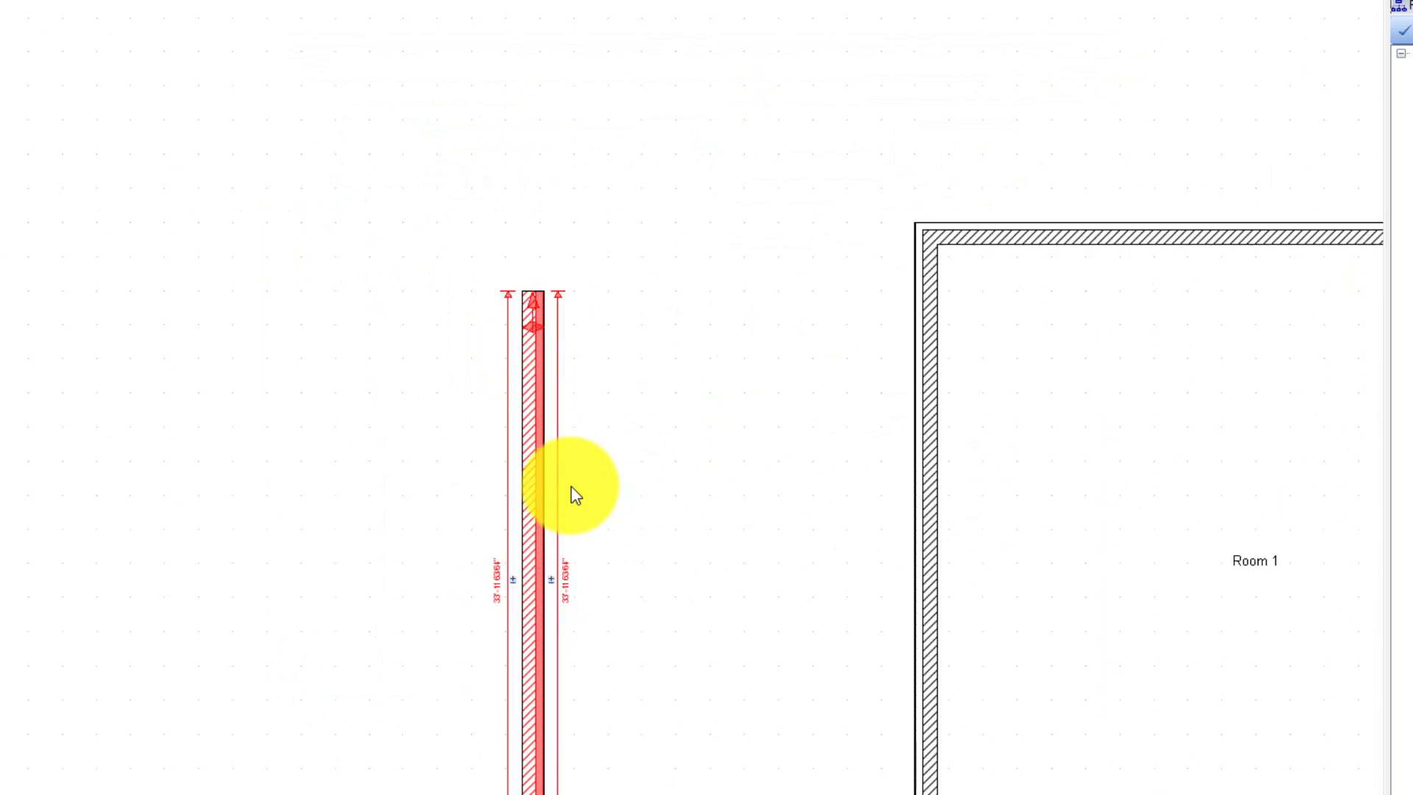
left_click(649, 160)
scroll(648, 415, "up", 1)
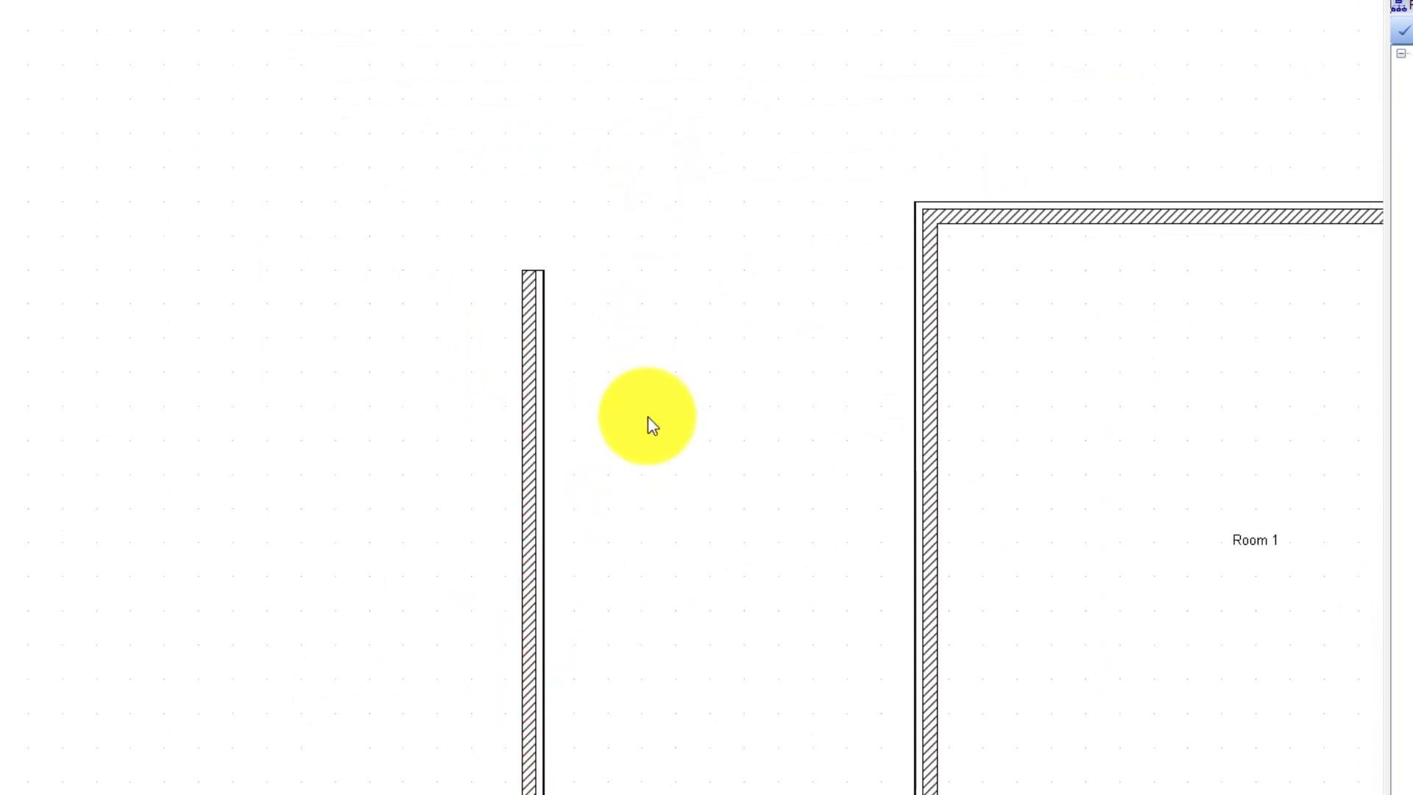
scroll(647, 416, "down", 1)
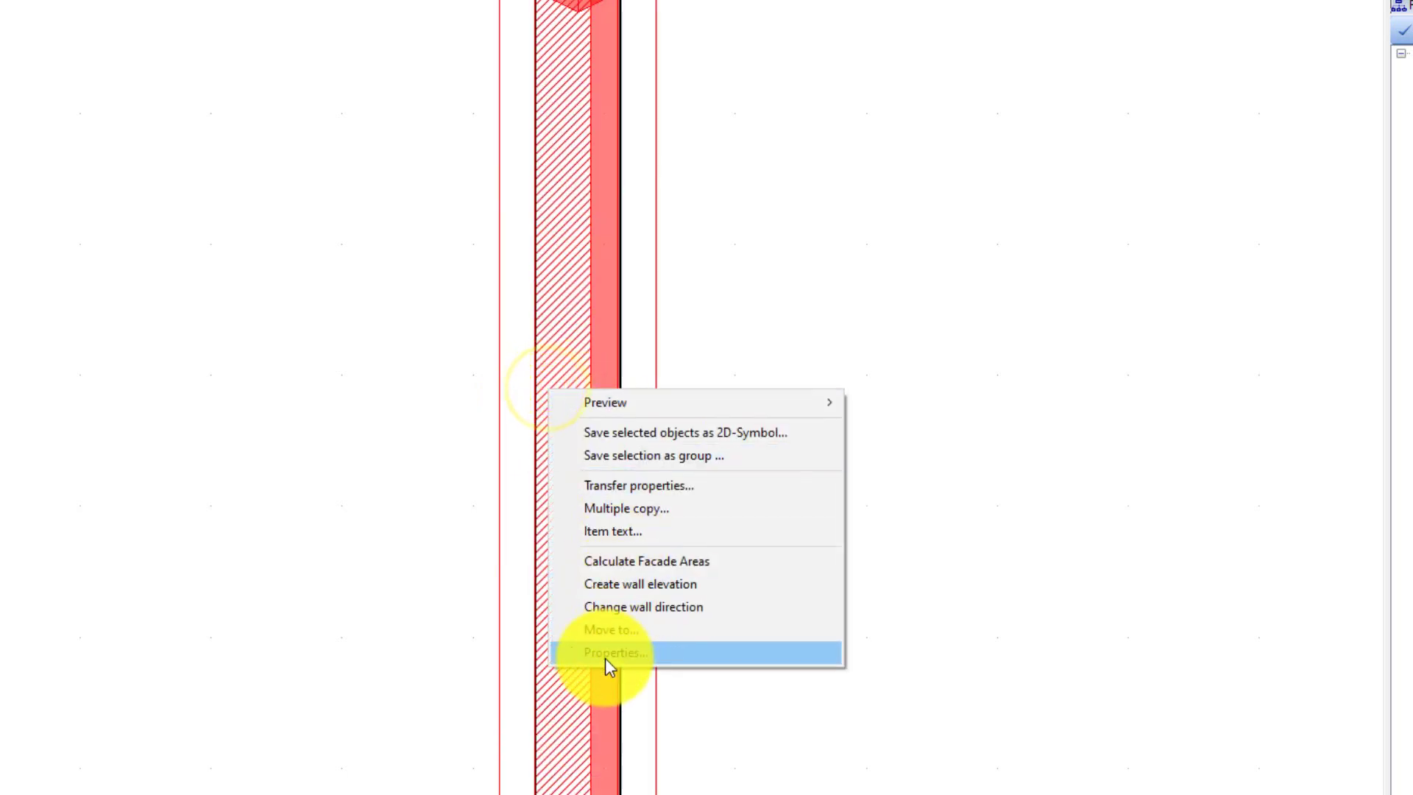
Widen the wall's middle Air layer to 0'-7", totalling 1'-5 1/2".
left_click(606, 658)
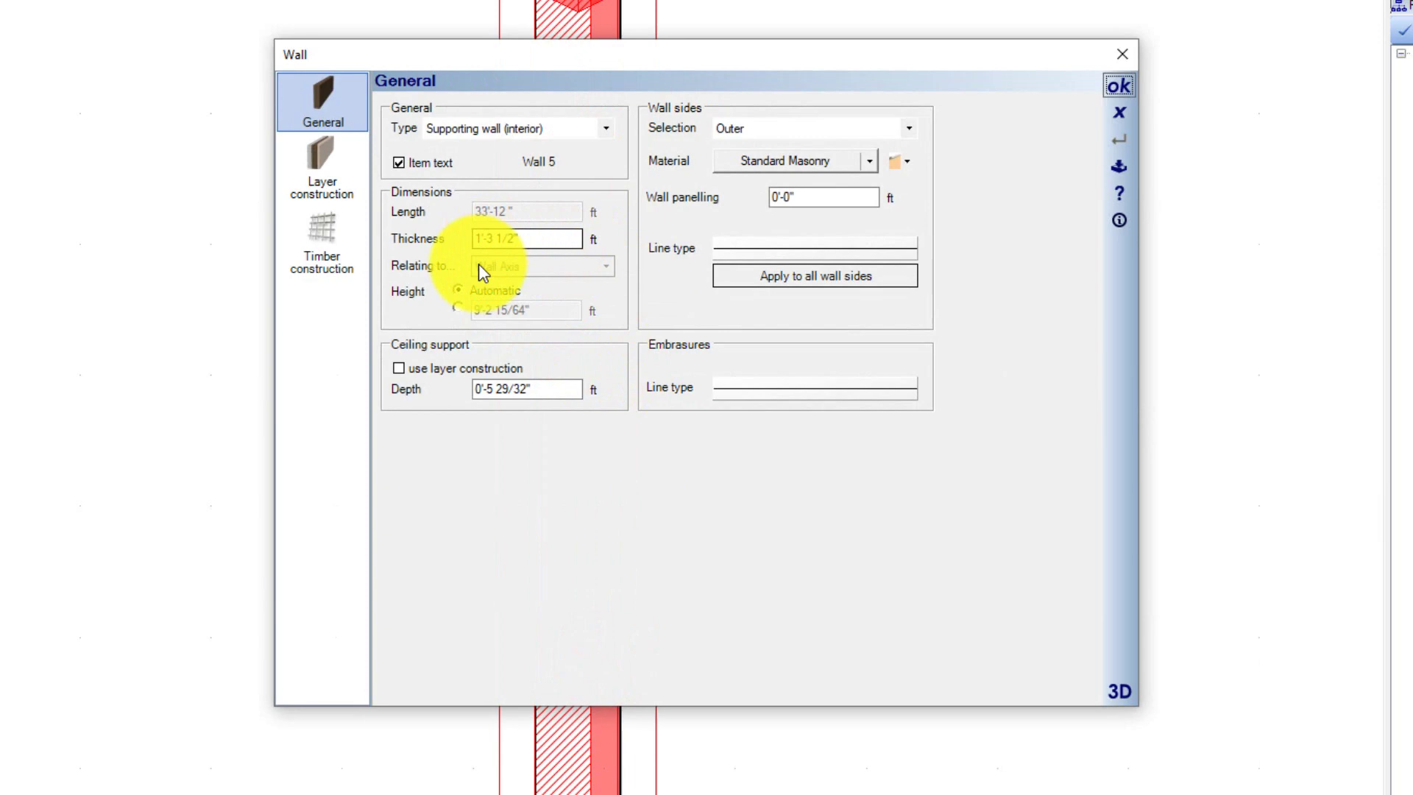
left_click(323, 184)
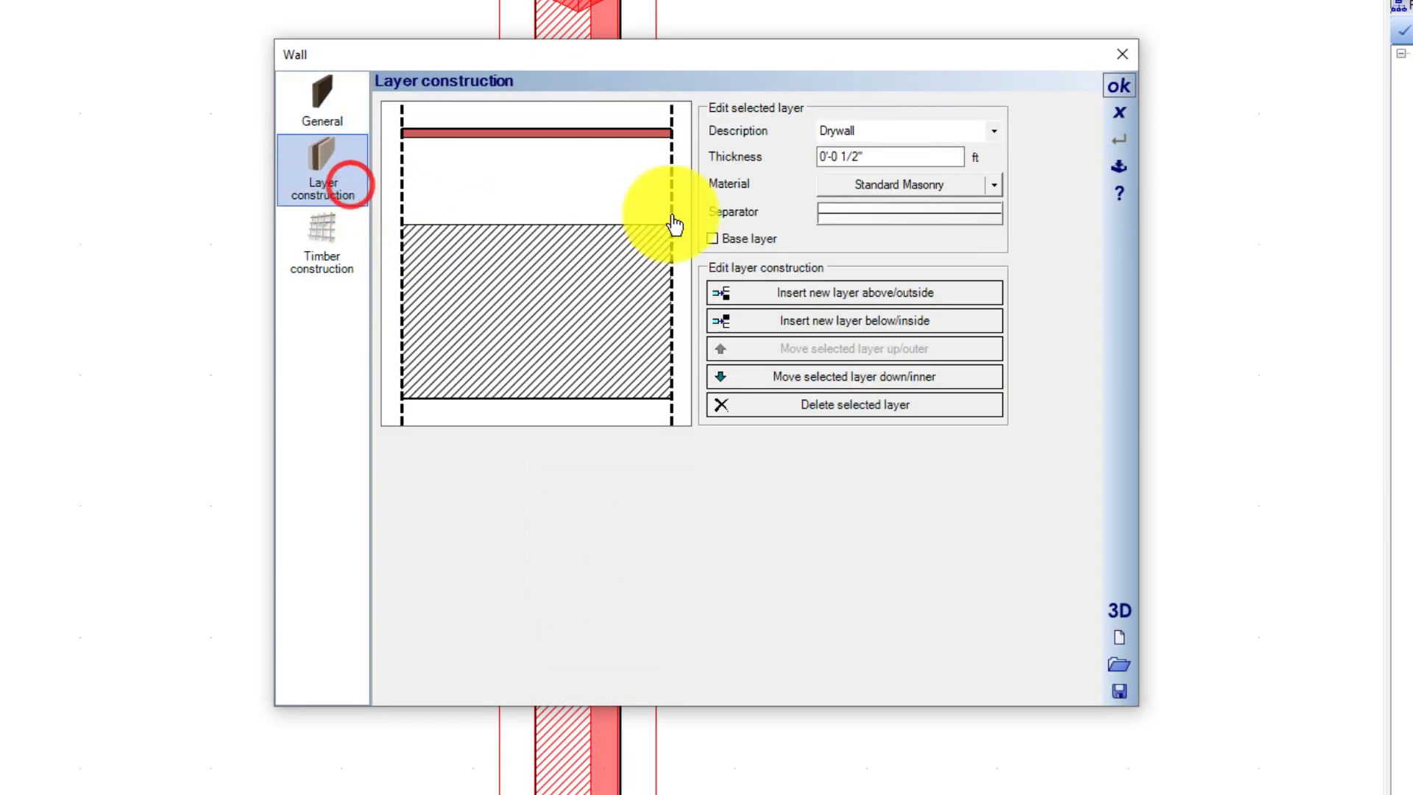
left_click(602, 182)
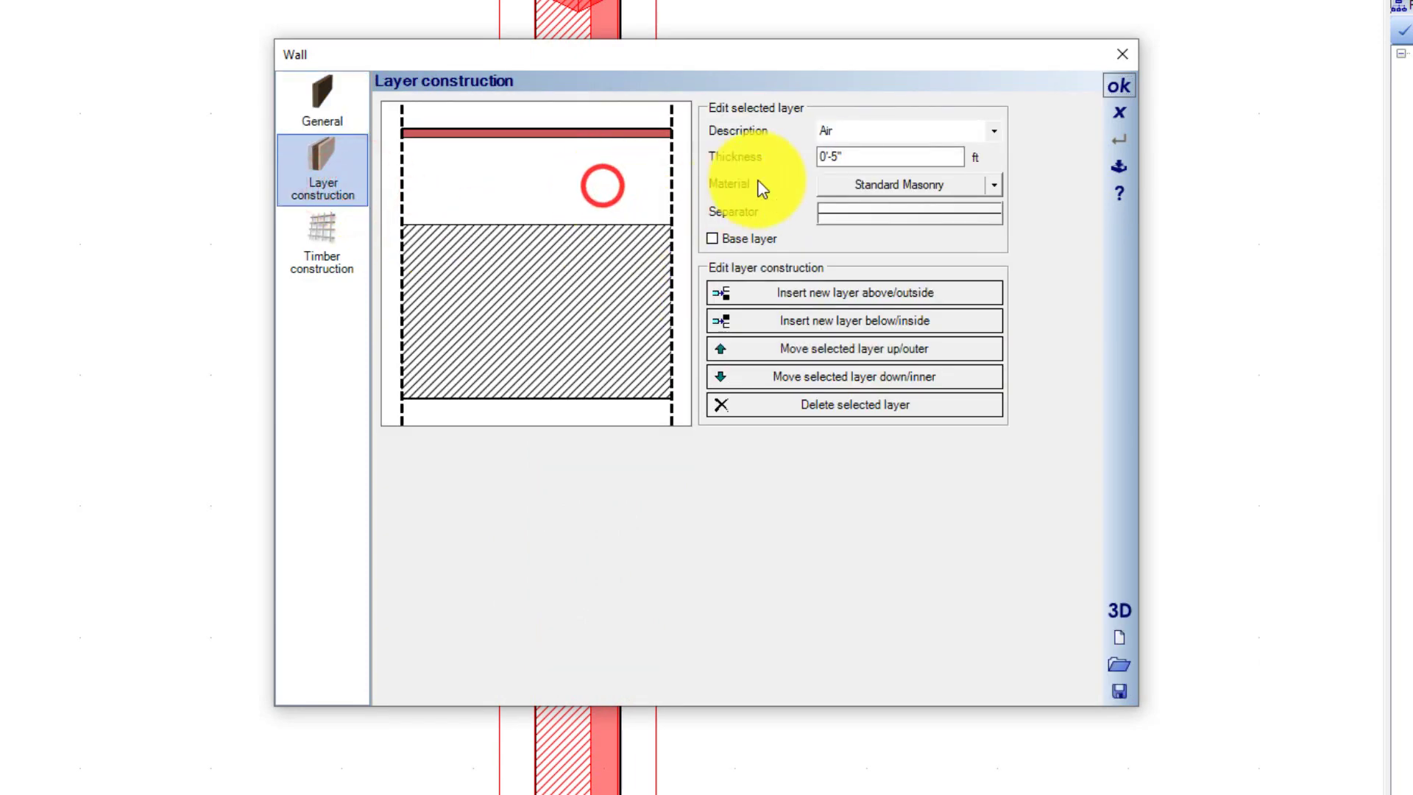
left_click(863, 155)
type("0-7")
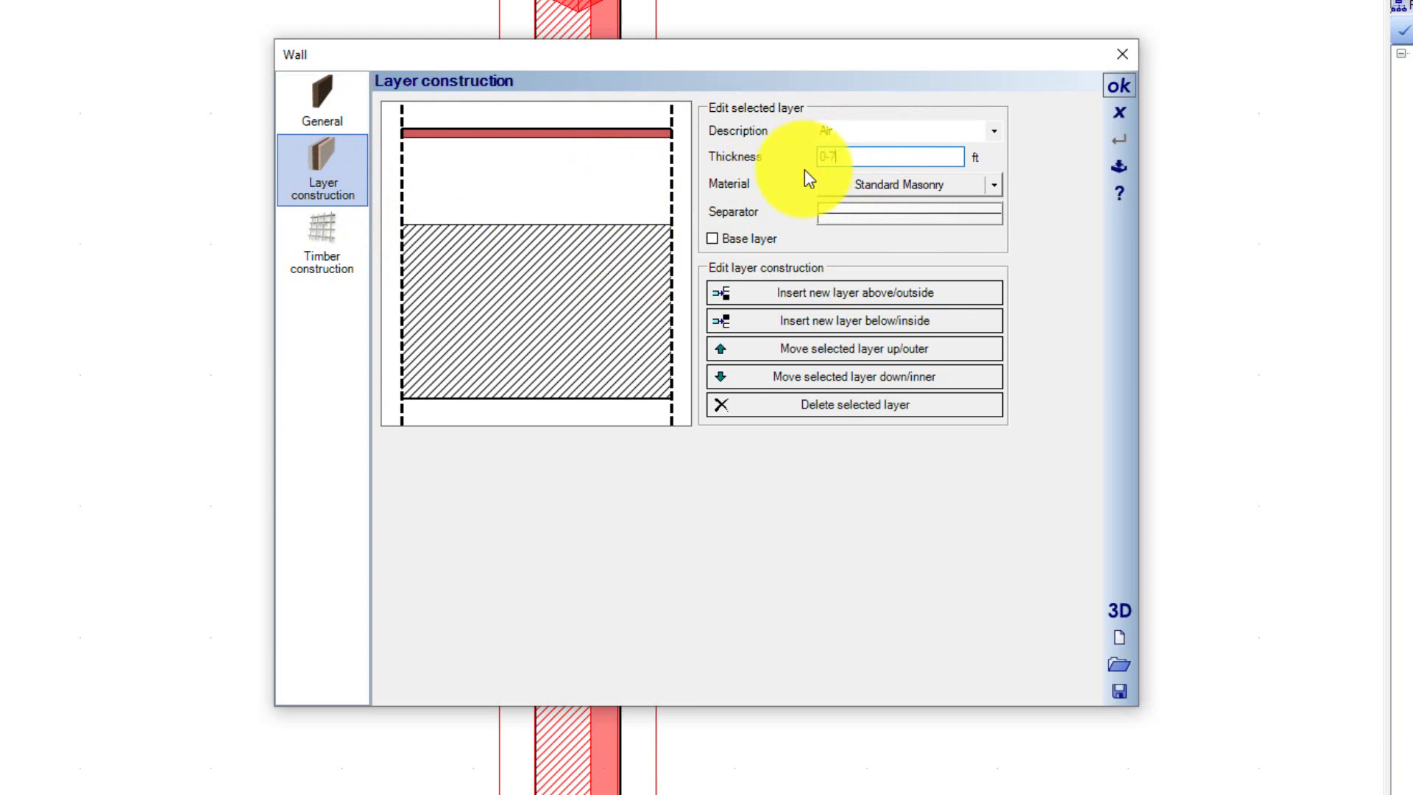
key("Return")
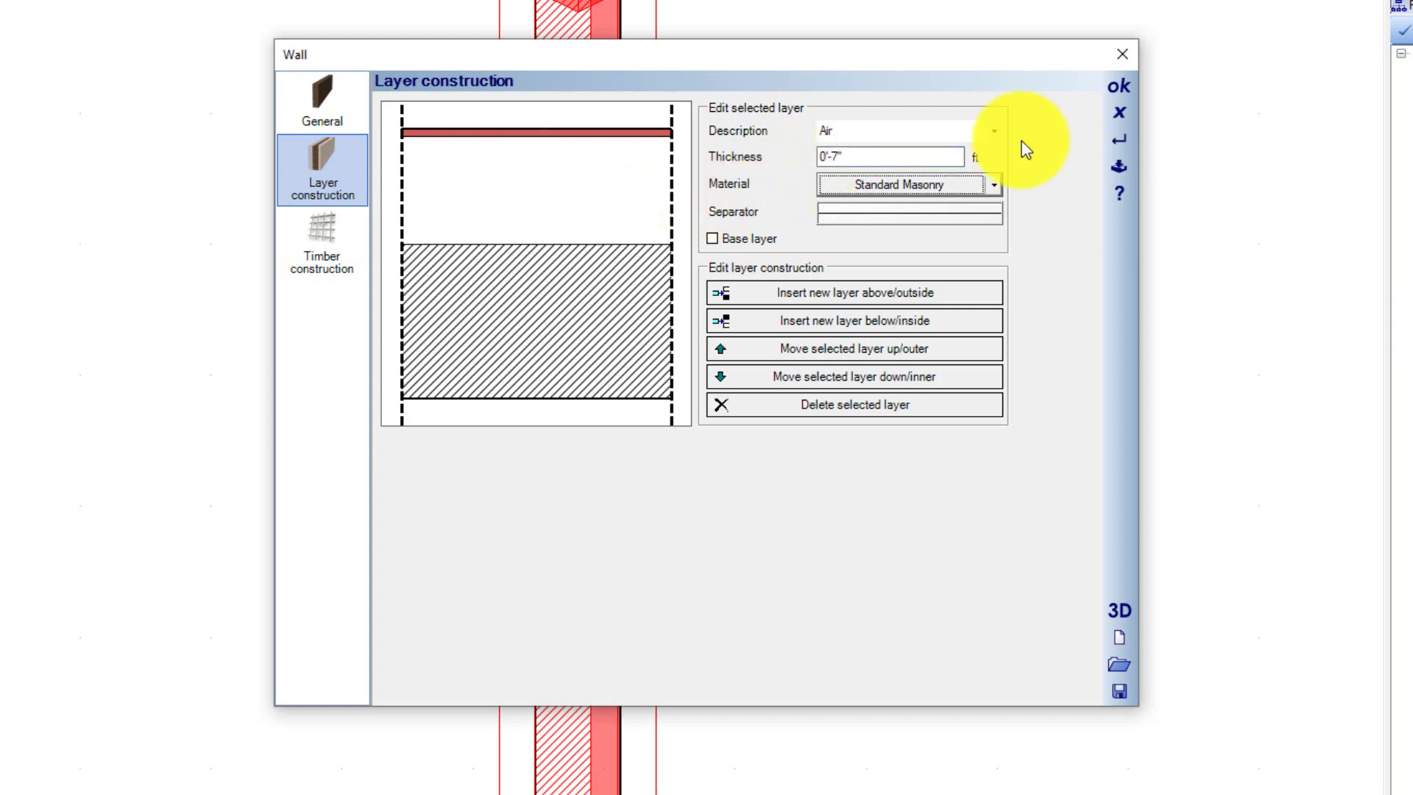
Set the wall thickness to relate to the selected wall side.
left_click(322, 105)
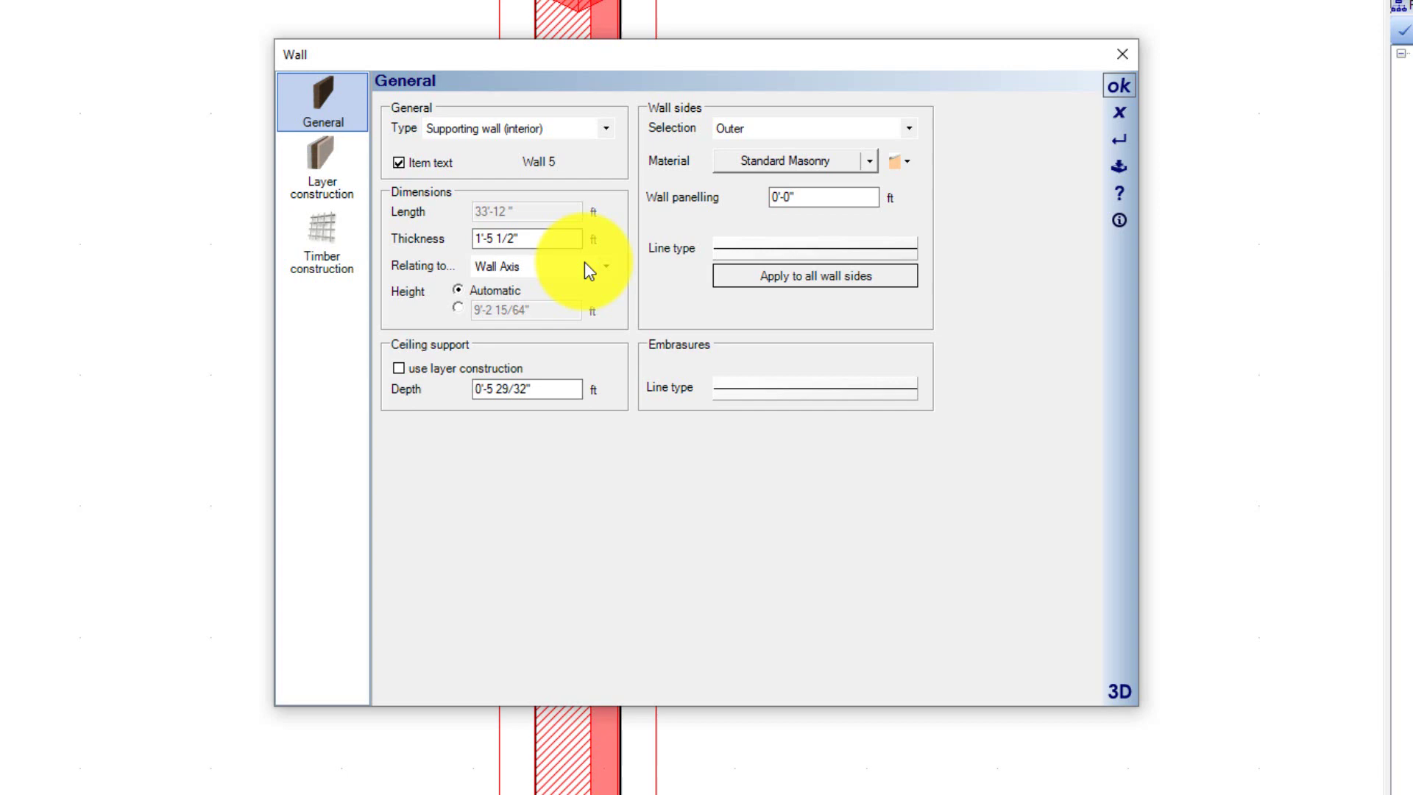
left_click(605, 267)
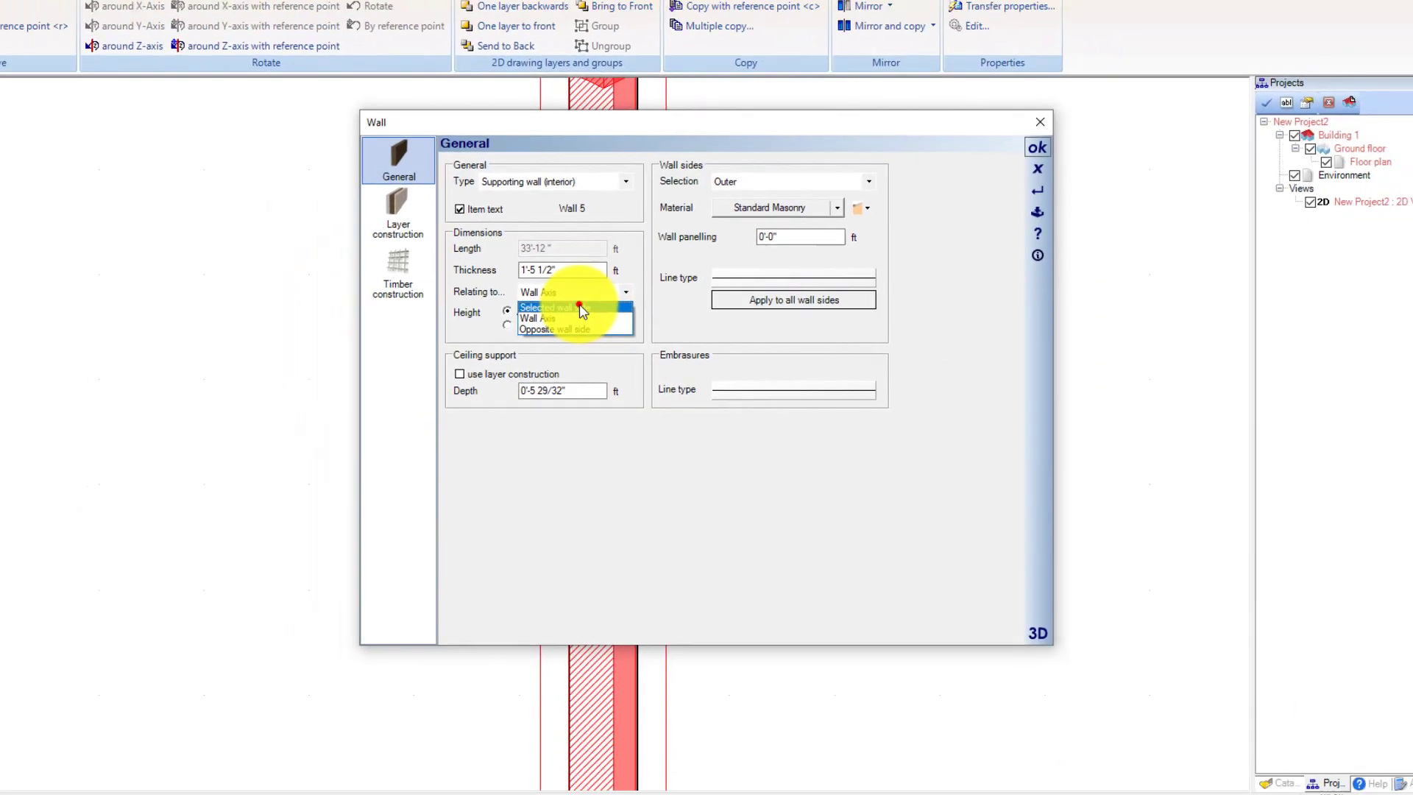
left_click(579, 306)
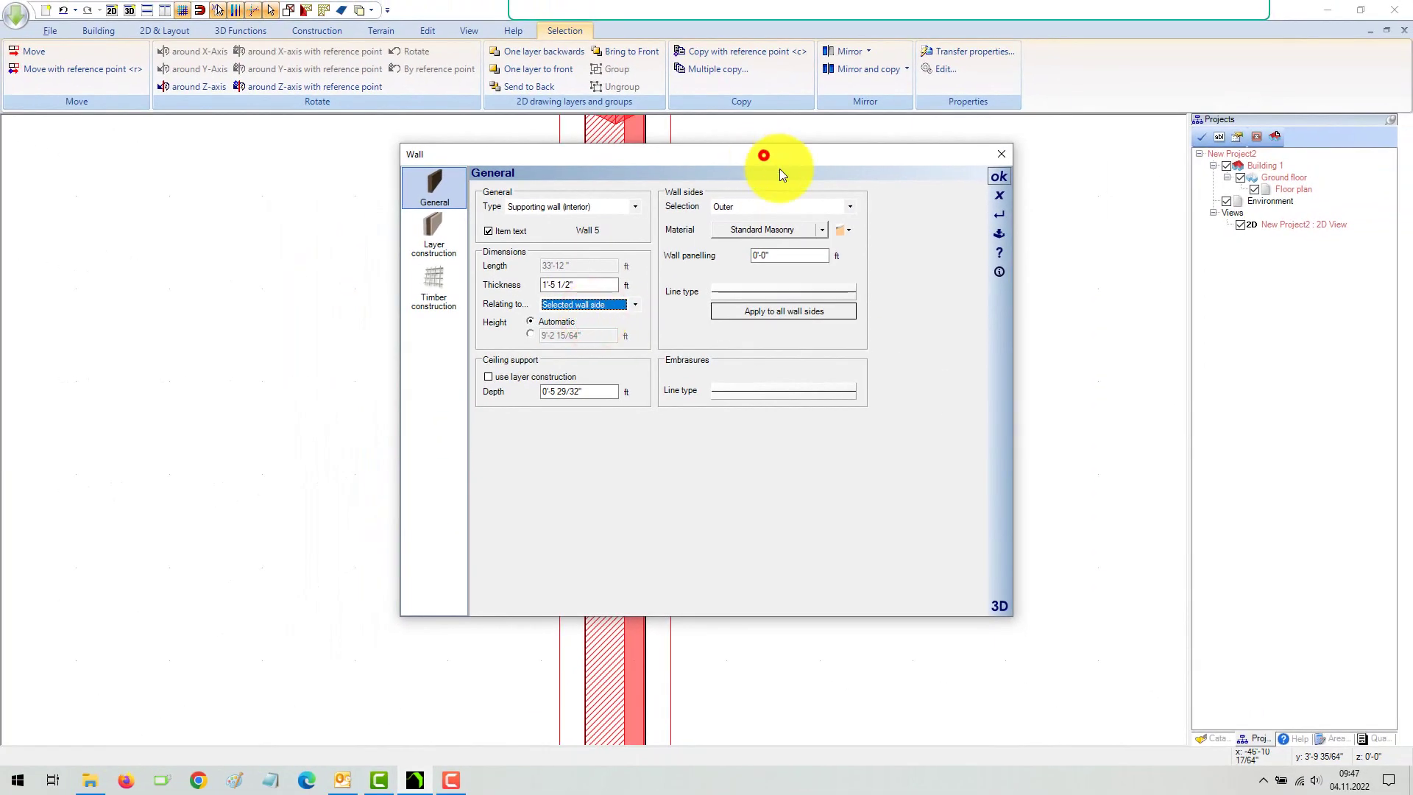